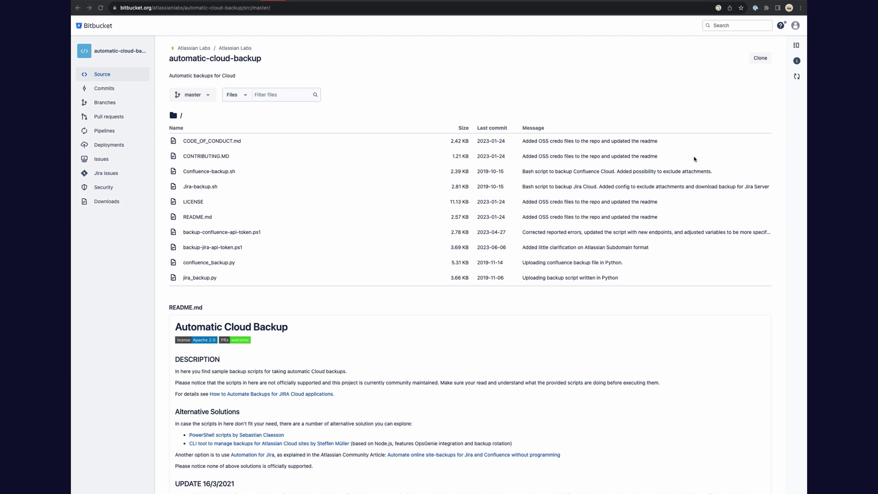
# Step: Copy the automatic-cloud-backup repository's git clone command from Bitbucket's Clone panel
pyautogui.click(761, 58)
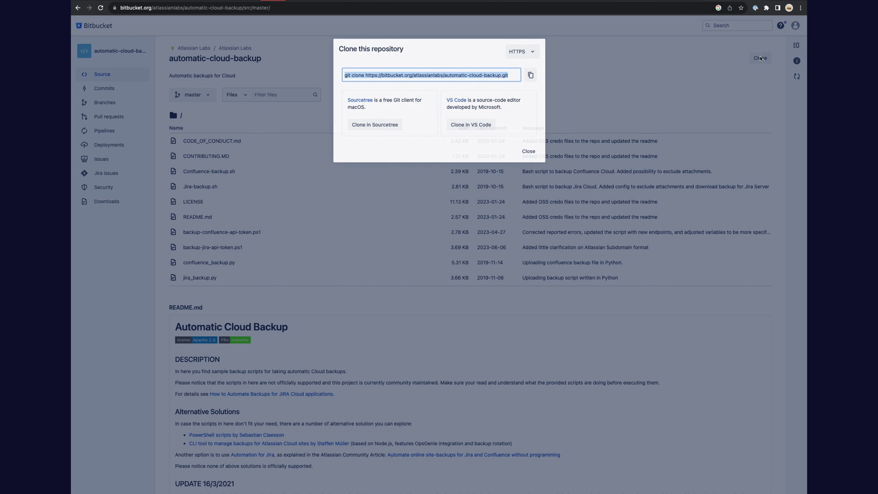
pyautogui.click(531, 74)
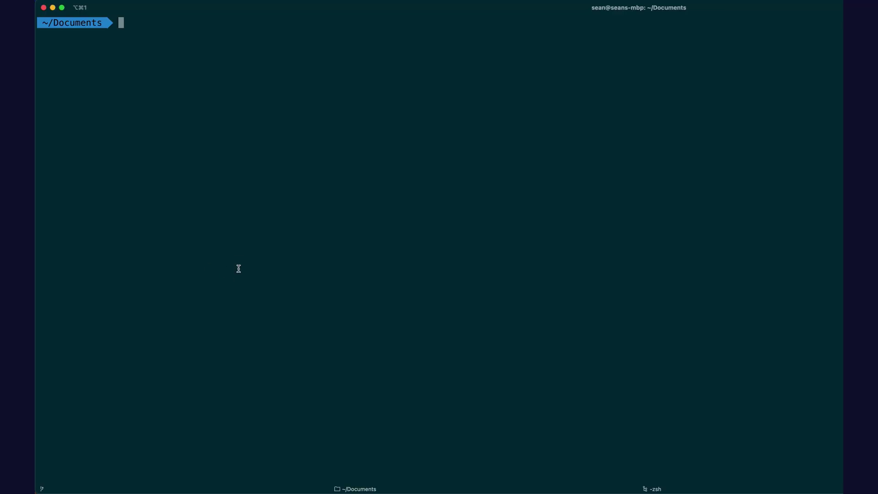
# Step: Create a demo folder under Documents and clone the automatic-cloud-backup repository into it
pyautogui.write('mkdir demo')
pyautogui.press('Return')
pyautogui.write('cd demo')
pyautogui.press('Return')
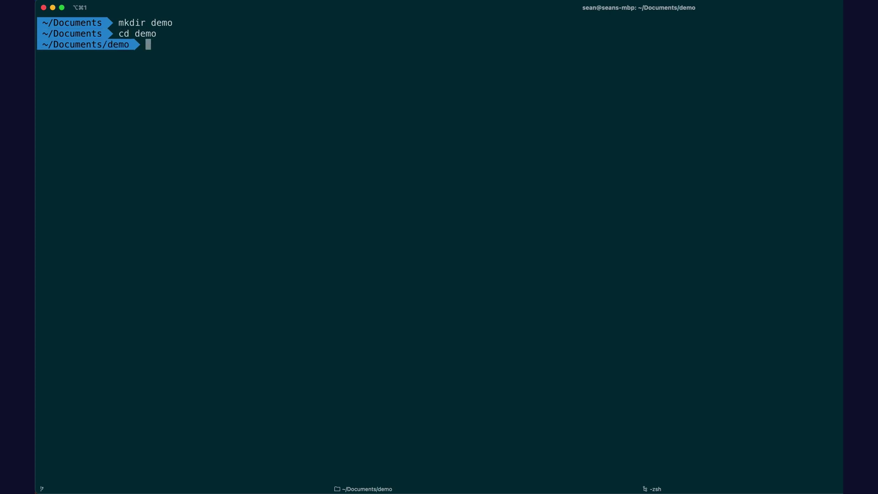
pyautogui.press('super+v')
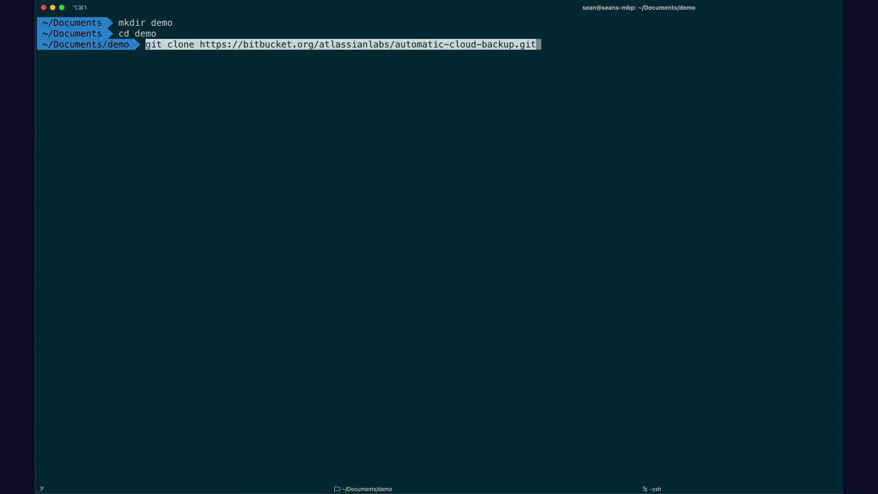
pyautogui.press('Return')
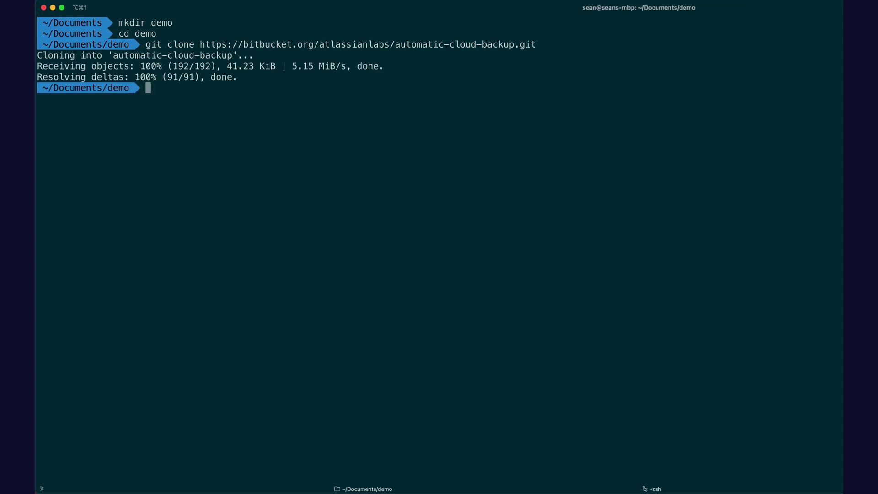
# Step: Enter the automatic-cloud-backup folder and list its files
pyautogui.write('cd auto')
pyautogui.press('Tab')
pyautogui.press('Return')
pyautogui.write('l')
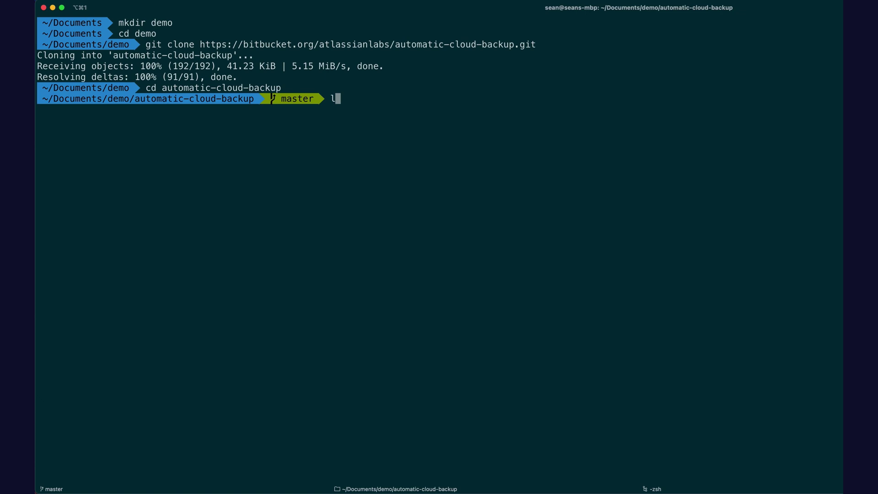
pyautogui.write('s')
pyautogui.press('Return')
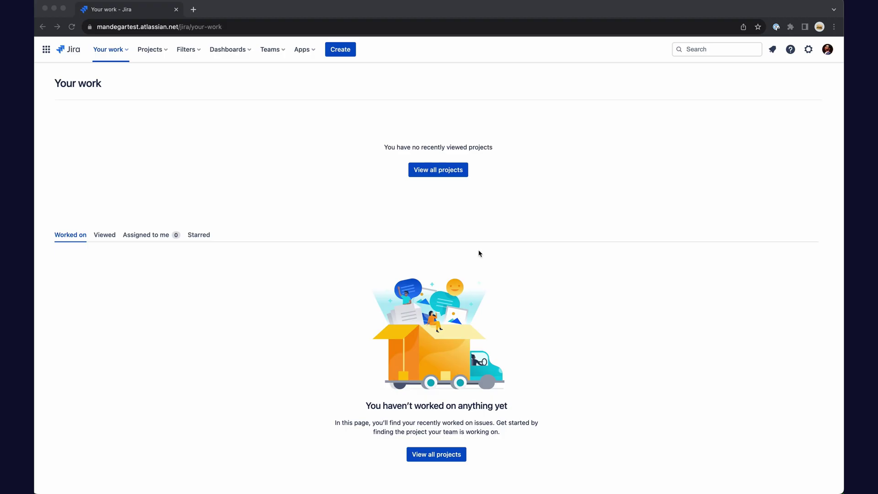
# Step: Go to API token management in the Atlassian account's Security settings
pyautogui.click(827, 49)
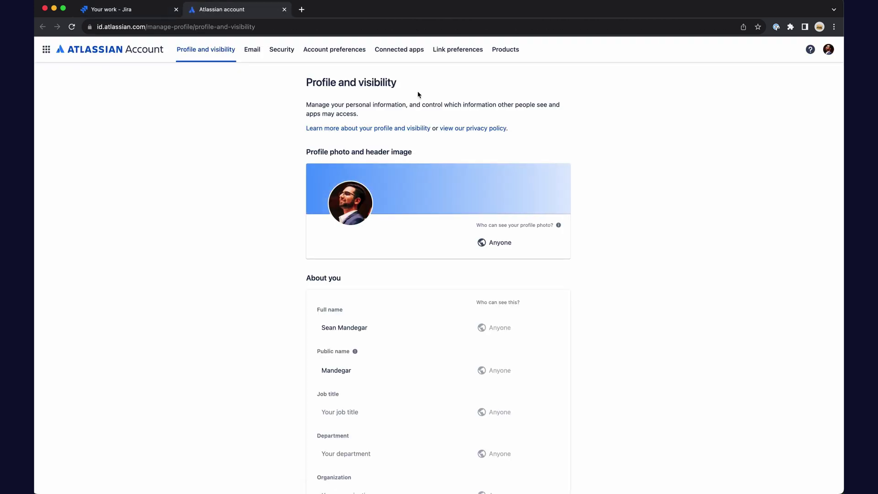
pyautogui.click(282, 51)
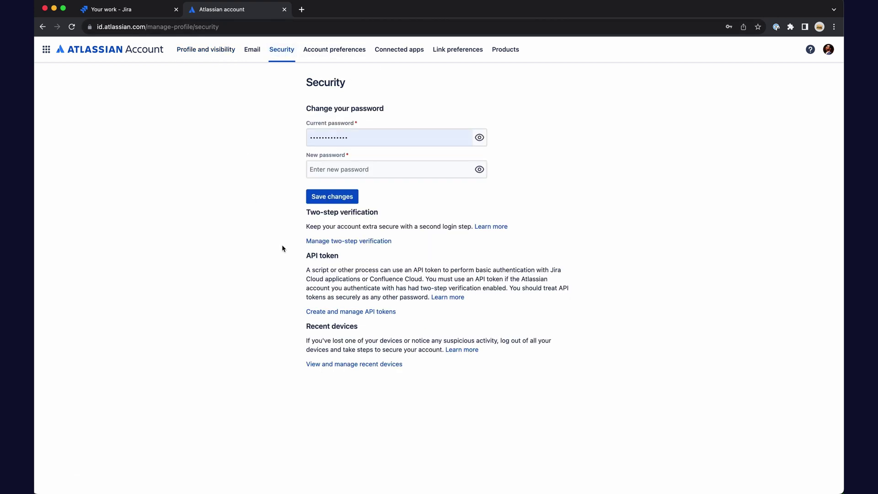
pyautogui.click(342, 312)
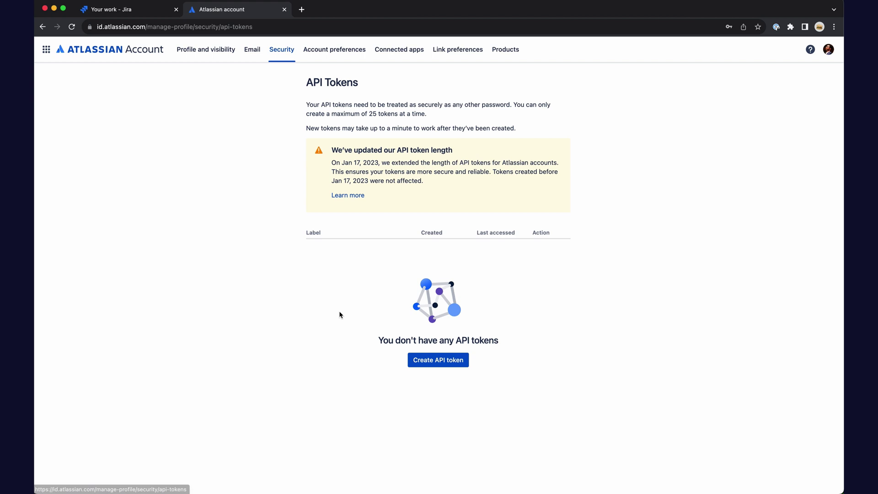
# Step: Create an API token labelled backup-test and copy its value
pyautogui.click(441, 368)
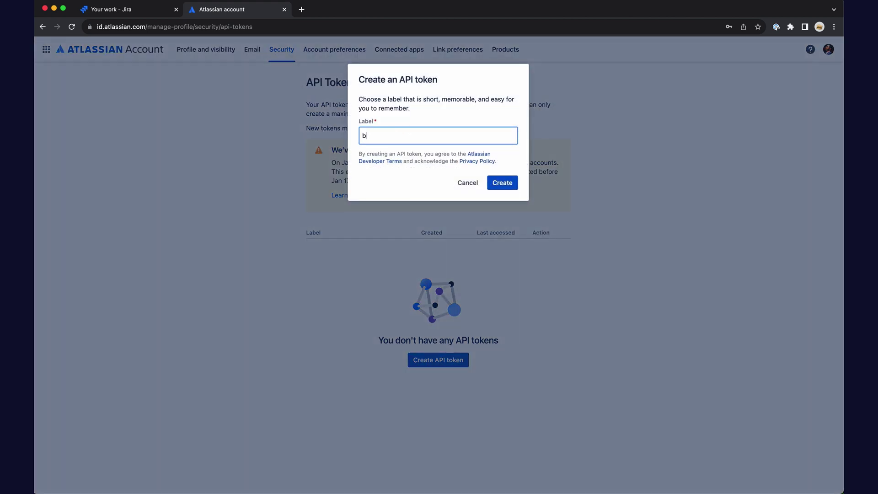
pyautogui.click(499, 187)
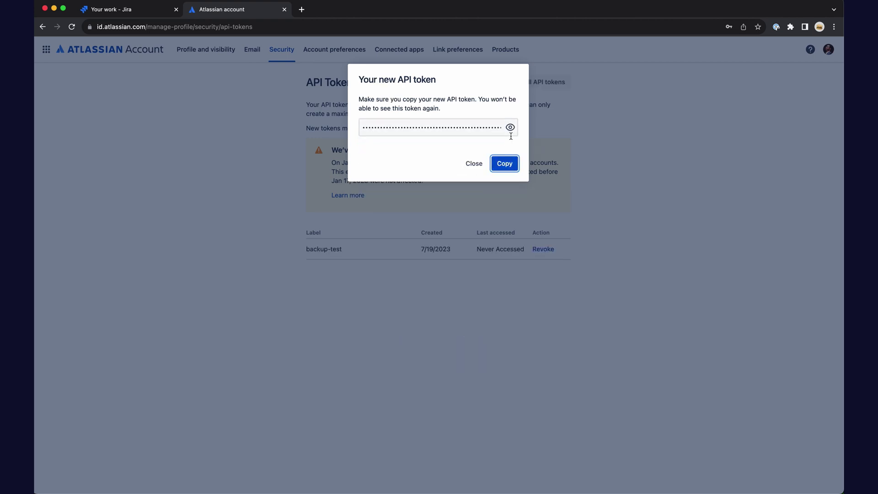
pyautogui.click(510, 128)
pyautogui.doubleClick(445, 122)
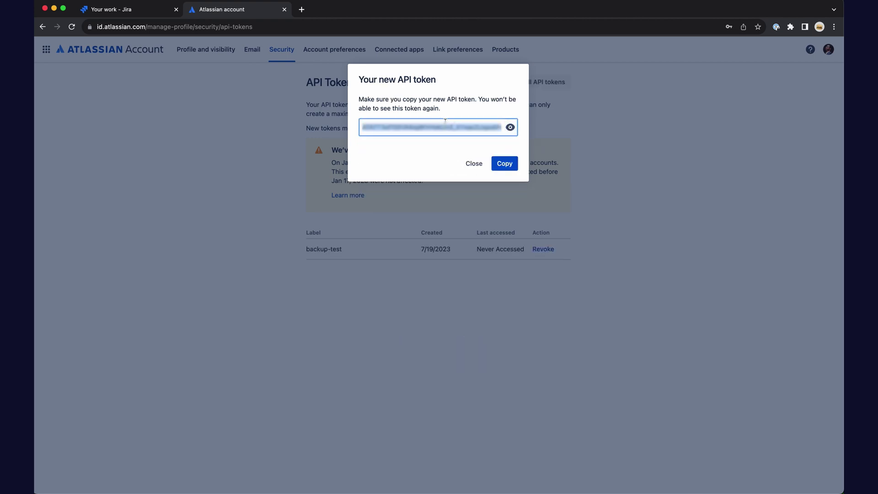
pyautogui.click(503, 165)
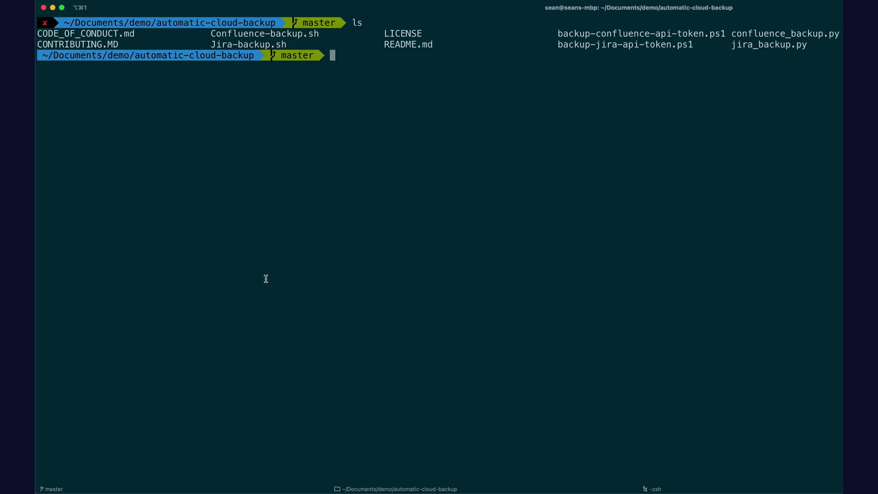
# Step: Open Jira-backup.sh in vi and fill in the account e-mail and pasted API token
pyautogui.write('vi Jira-ba')
pyautogui.press('Tab')
pyautogui.press('Return')
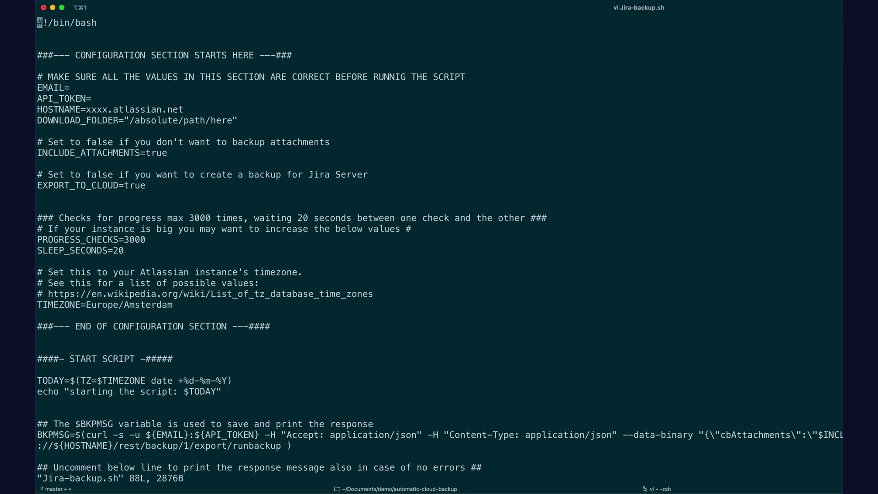
pyautogui.hotkey('shift', 'a')
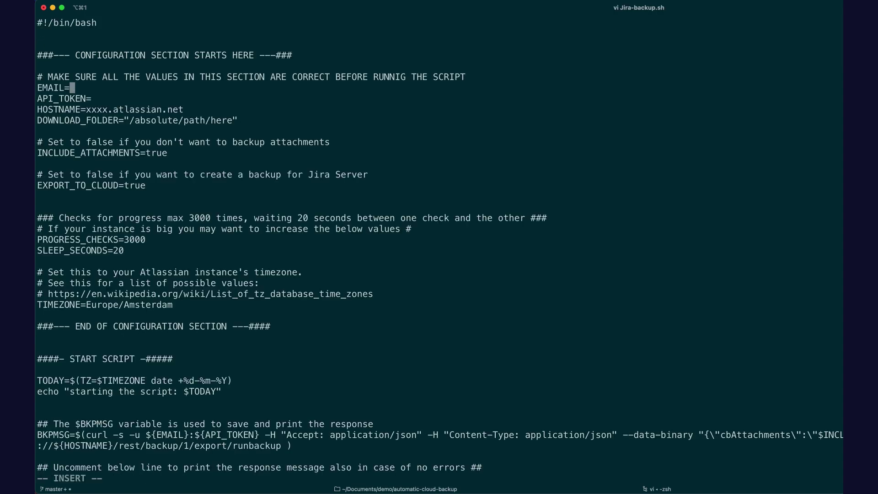
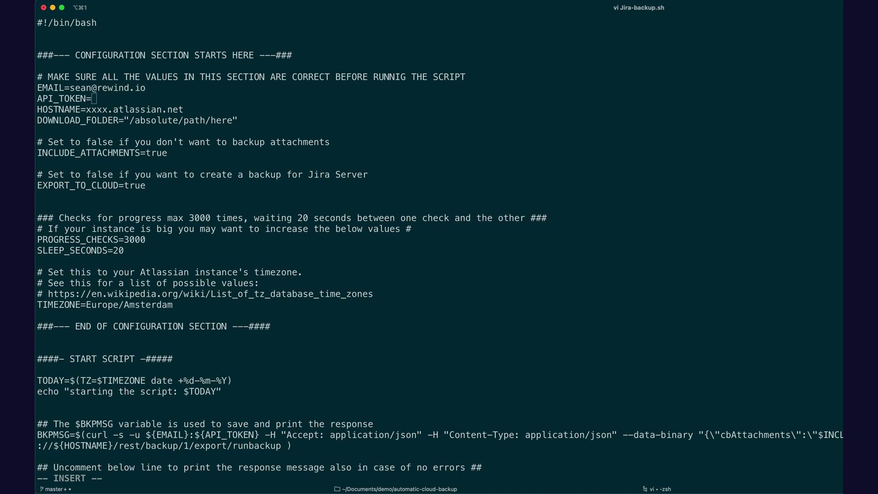
pyautogui.press('super+v')
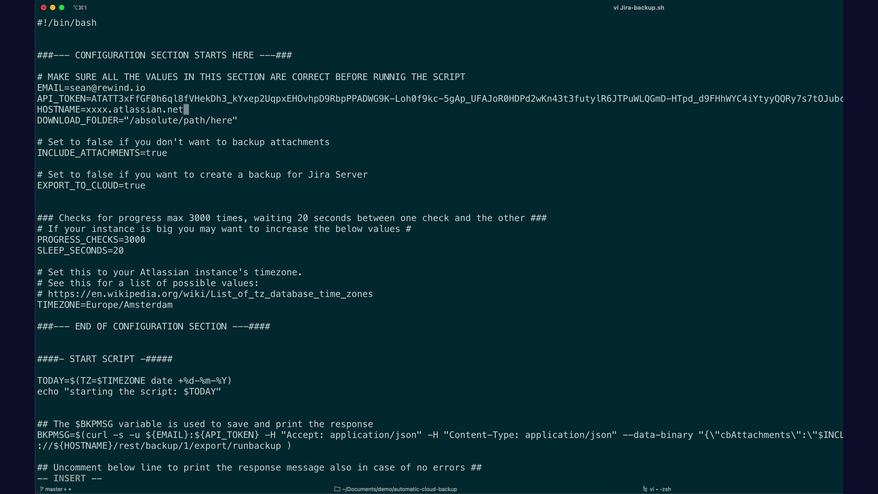
# Step: Set the hostname to mandegartest and download folder to /Documents/demo/, then save with :wq
pyautogui.press('Left')
pyautogui.press('Left')
pyautogui.press('Left')
pyautogui.press('Left')
pyautogui.press('Left')
pyautogui.press('Left')
pyautogui.press('Left')
pyautogui.press('Left')
pyautogui.press('Left')
pyautogui.press('Left')
pyautogui.press('Left')
pyautogui.press('Left')
pyautogui.press('Left')
pyautogui.press('Left')
pyautogui.press('BackSpace')
pyautogui.press('BackSpace')
pyautogui.press('BackSpace')
pyautogui.press('BackSpace')
pyautogui.write('mande')
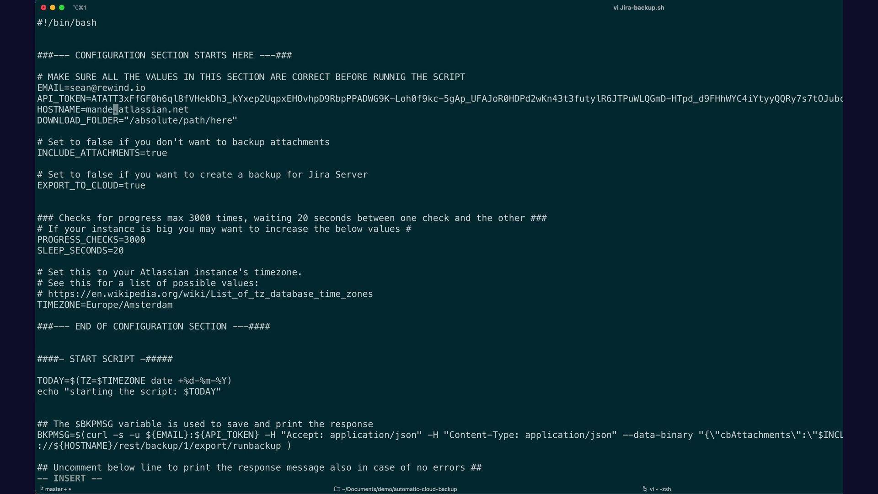
pyautogui.write('gartest')
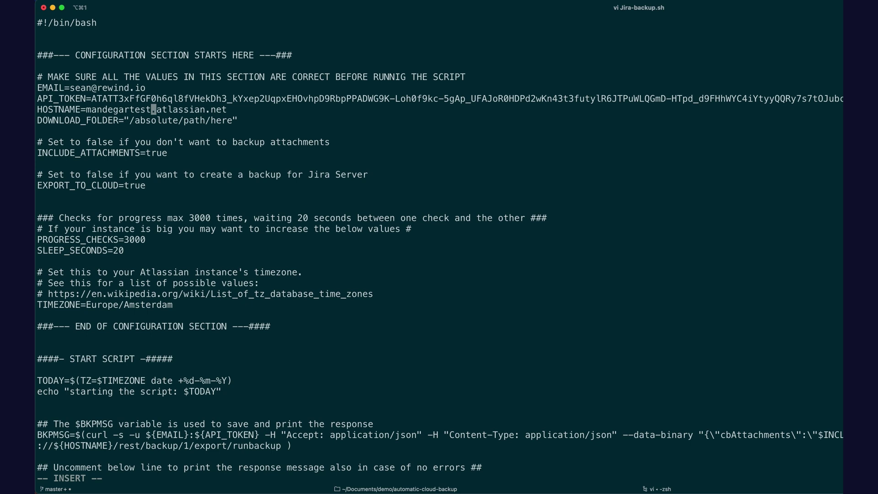
pyautogui.press('Right')
pyautogui.press('Right')
pyautogui.press('Right')
pyautogui.press('Right')
pyautogui.press('Right')
pyautogui.press('Right')
pyautogui.press('Right')
pyautogui.press('Right')
pyautogui.press('Right')
pyautogui.press('Right')
pyautogui.press('Right')
pyautogui.press('Right')
pyautogui.press('Right')
pyautogui.press('Right')
pyautogui.press('BackSpace')
pyautogui.press('BackSpace')
pyautogui.press('BackSpace')
pyautogui.press('BackSpace')
pyautogui.press('BackSpace')
pyautogui.press('BackSpace')
pyautogui.press('BackSpace')
pyautogui.press('BackSpace')
pyautogui.press('BackSpace')
pyautogui.press('BackSpace')
pyautogui.press('BackSpace')
pyautogui.press('BackSpace')
pyautogui.press('BackSpace')
pyautogui.press('BackSpace')
pyautogui.press('BackSpace')
pyautogui.press('BackSpace')
pyautogui.press('BackSpace')
pyautogui.press('BackSpace')
pyautogui.write('Documents/demo/')
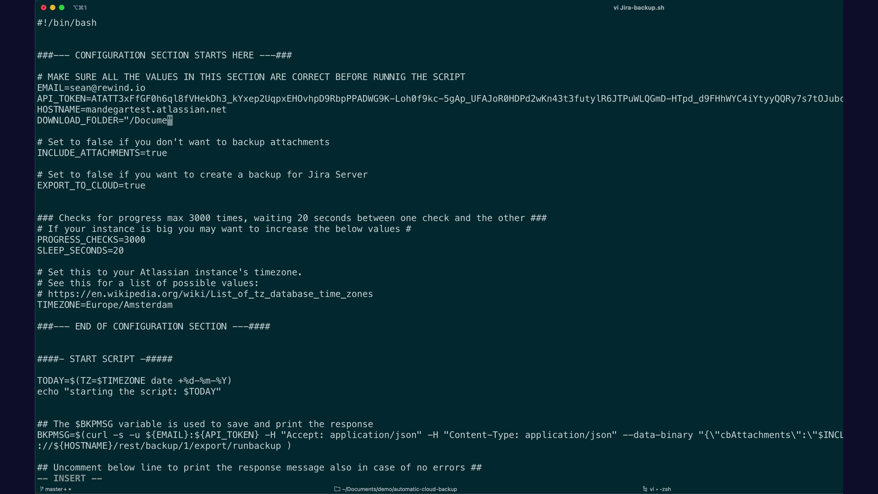
pyautogui.press('Escape')
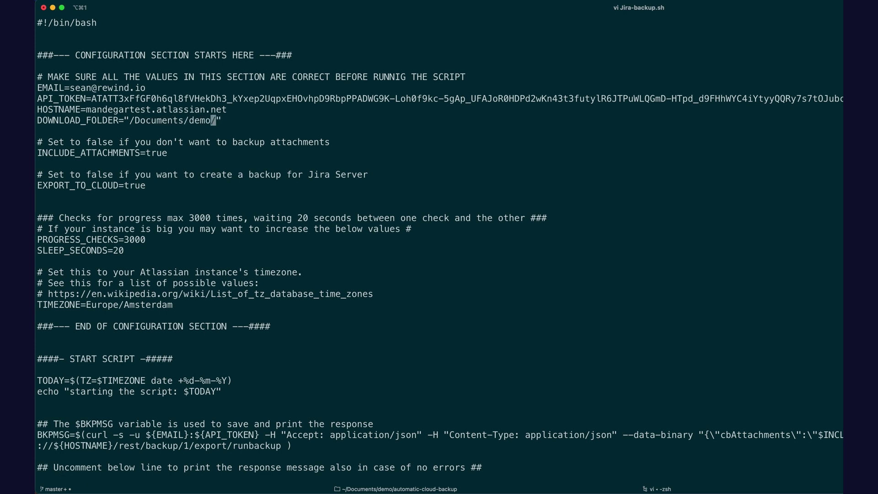
pyautogui.hotkey('shift', ';')
pyautogui.write('wq')
pyautogui.press('Return')
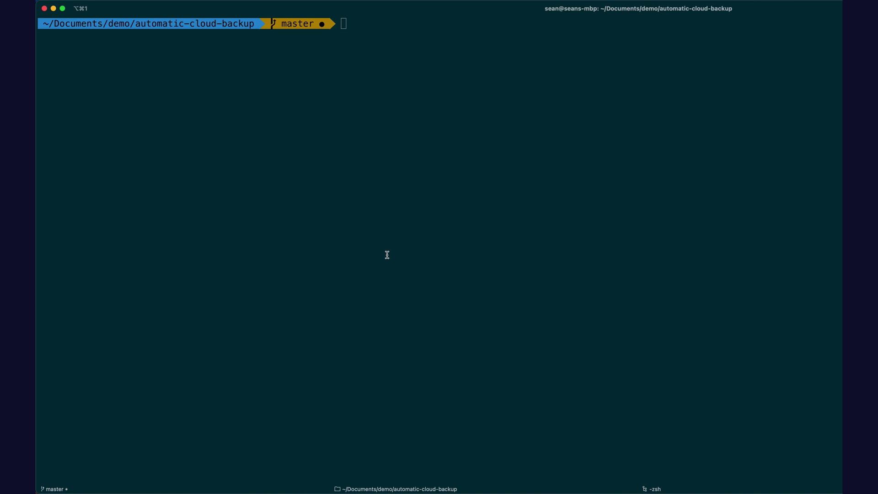
# Step: Go up to the demo folder and list the contents of the JIRA-backup-19-07-23 backup folder
pyautogui.write('cd ..')
pyautogui.press('Return')
pyautogui.write('ls')
pyautogui.press('Return')
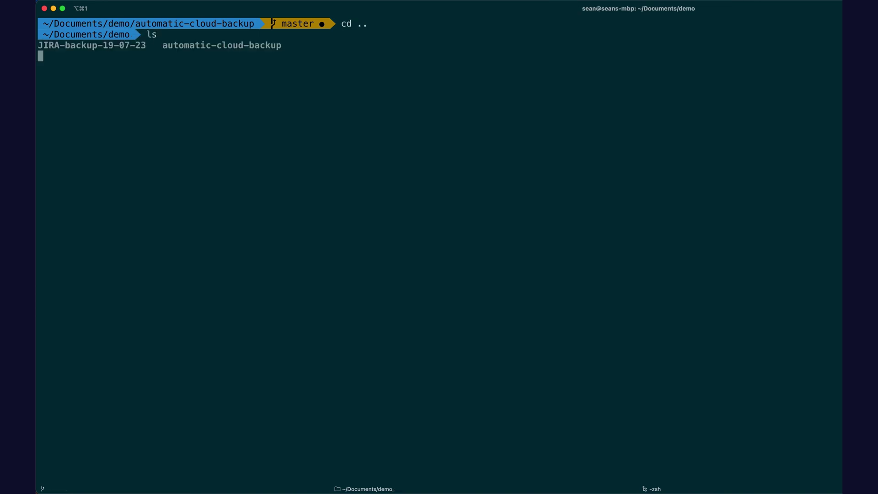
pyautogui.write('cd Ji')
pyautogui.press('Tab')
pyautogui.press('Return')
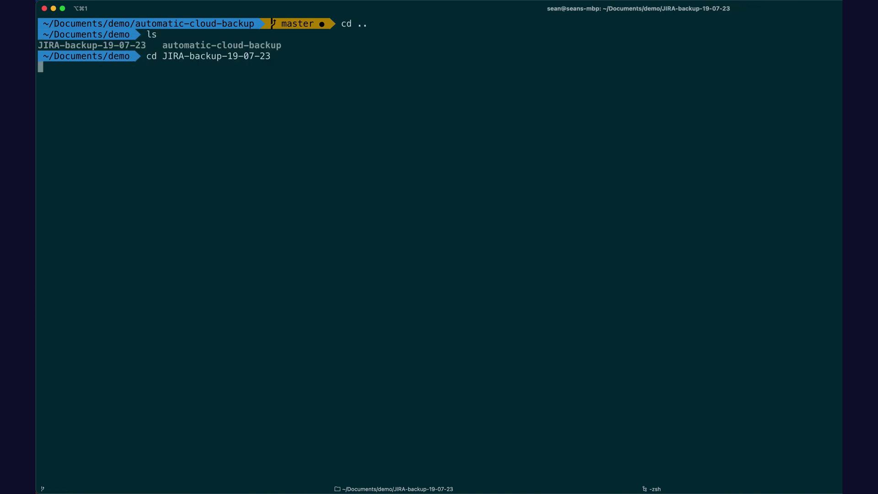
pyautogui.write('ls')
pyautogui.press('Return')
# Step: Open entities.xml in vi and scroll down through the exported data
pyautogui.write('vi ent')
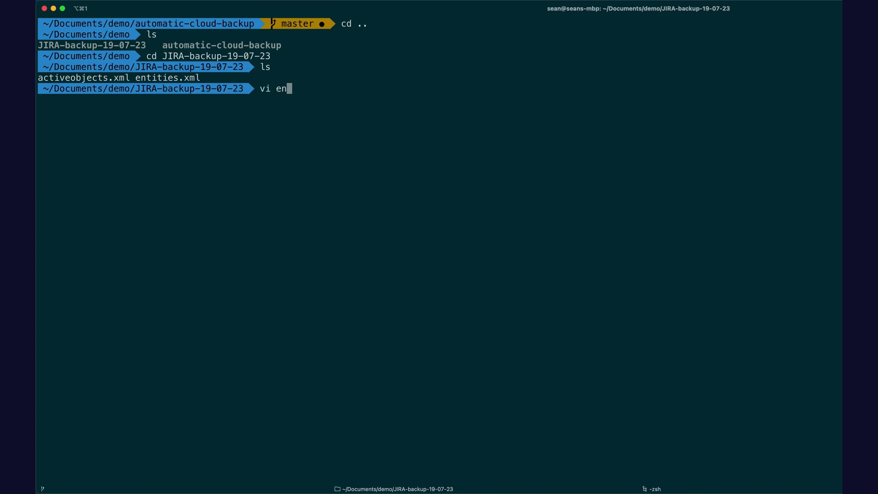
pyautogui.press('Tab')
pyautogui.press('Return')
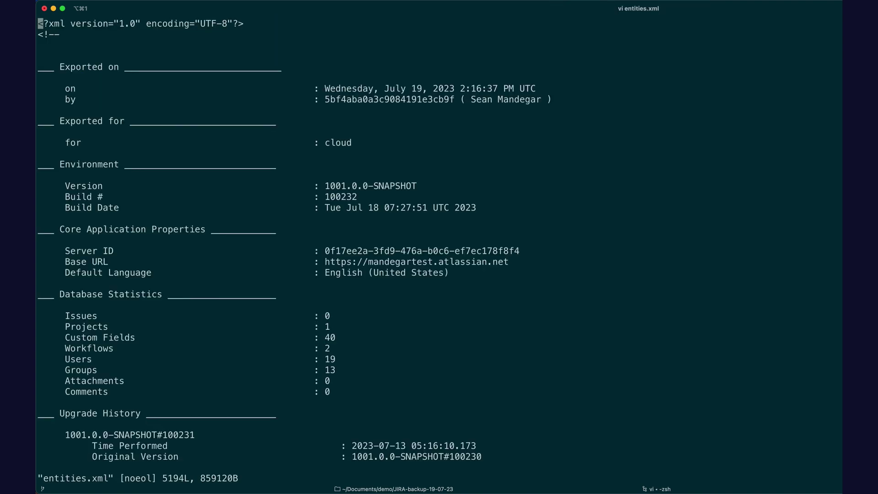
pyautogui.scroll(-20, 440, 247)
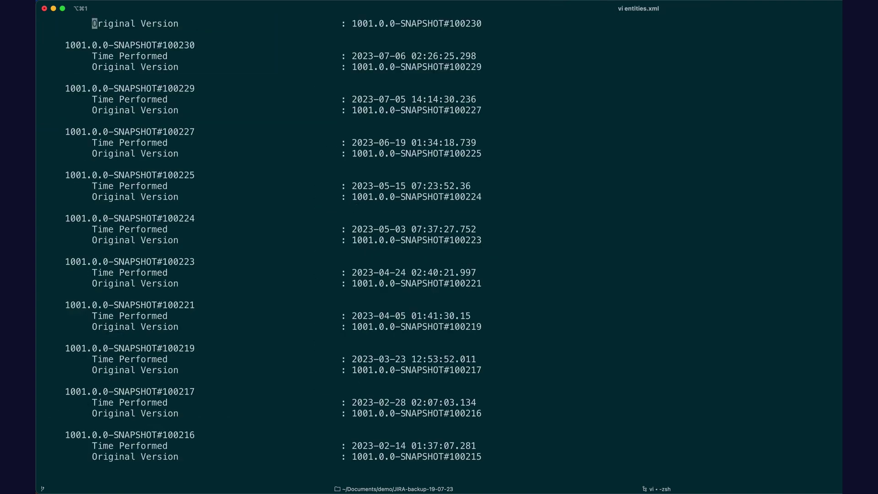
pyautogui.scroll(-20, 439, 247)
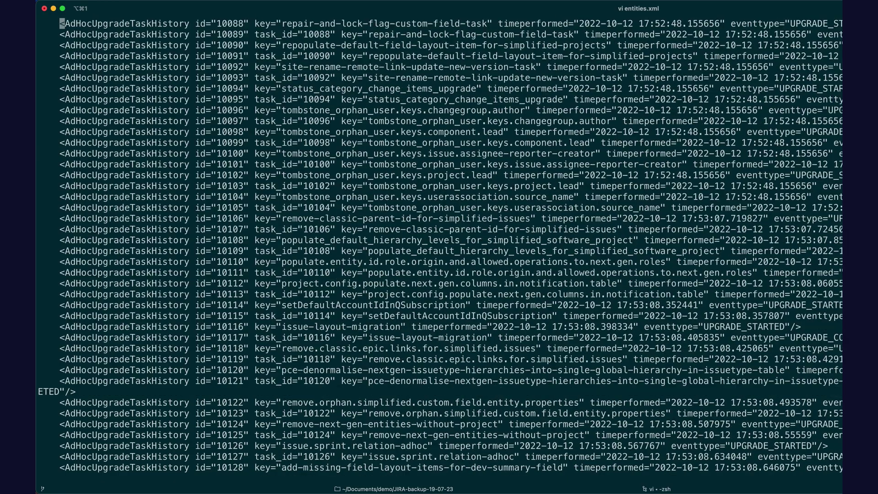
pyautogui.scroll(-20, 439, 247)
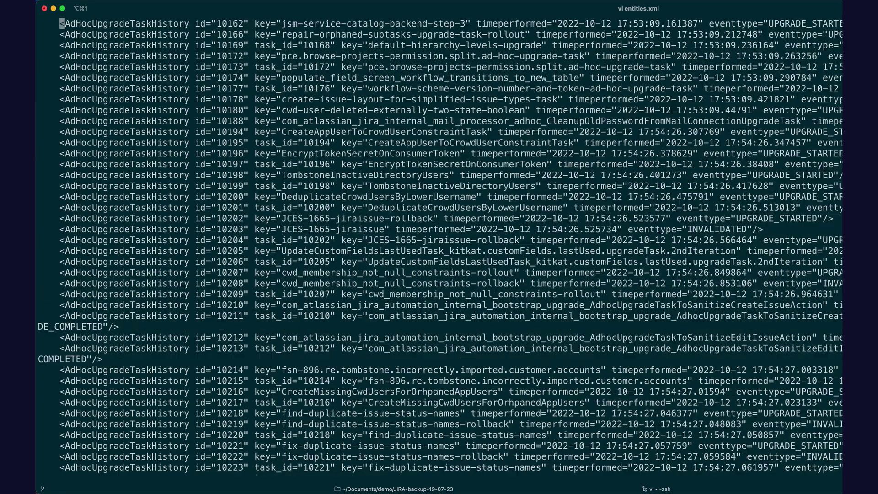
pyautogui.scroll(-20, 439, 247)
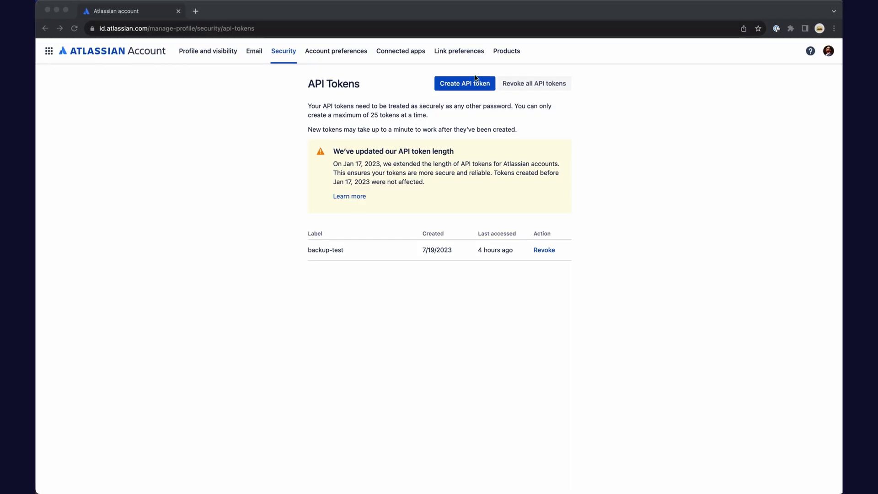
# Step: Create a second API token named backup-test-2 and copy its value
pyautogui.click(463, 84)
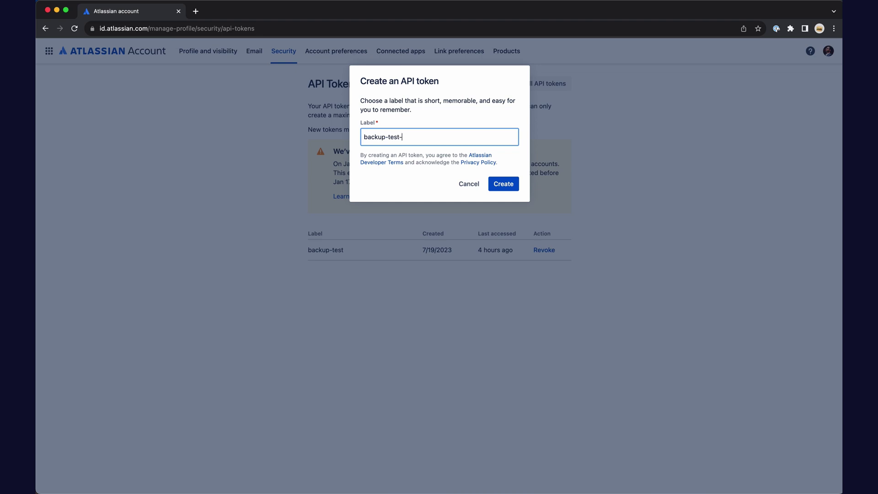
pyautogui.click(503, 184)
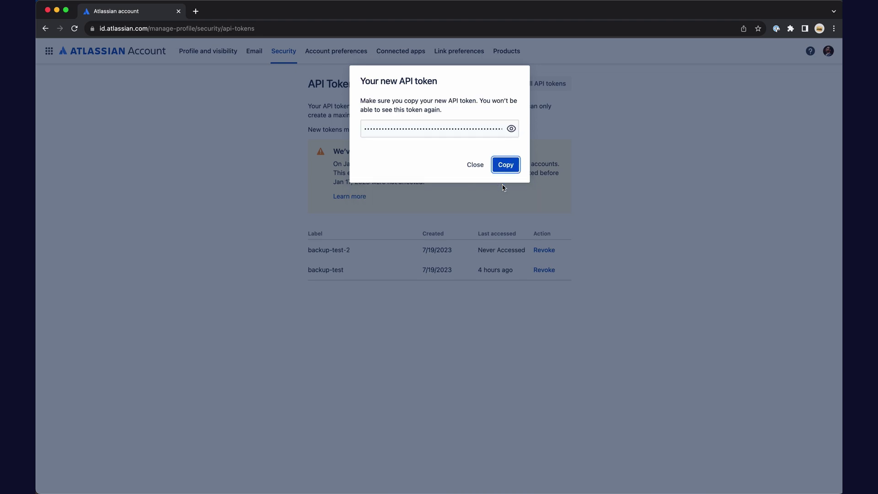
pyautogui.click(506, 165)
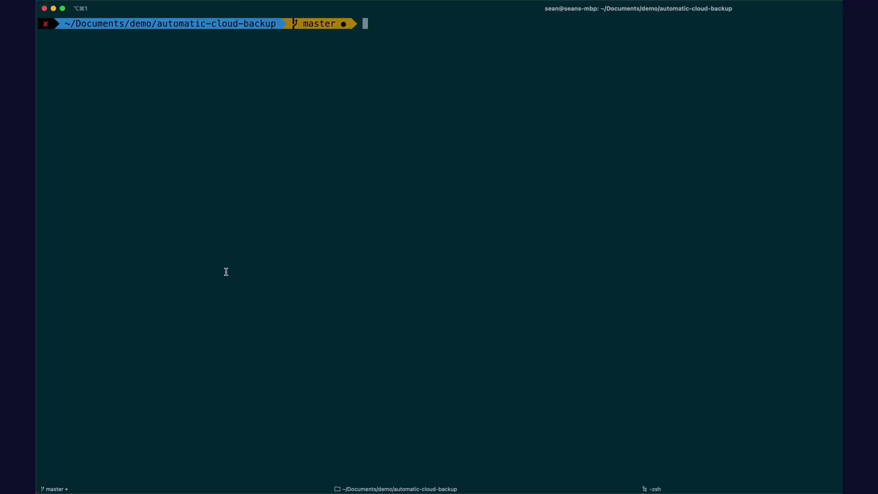
# Step: Enter the echo base64 command, replacing the e-mail placeholder with the account e-mail
pyautogui.write('echo -n "EMAIL@EXAMPLE.COM:API_KEY" | base64')
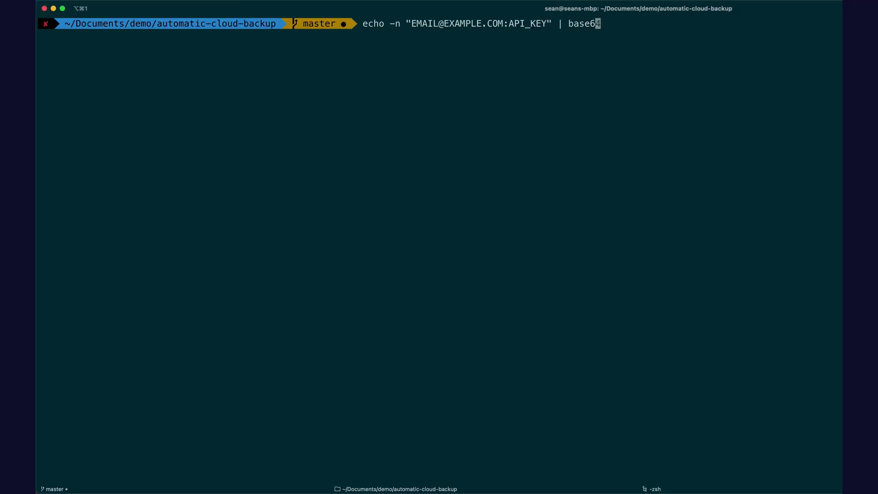
pyautogui.hotkey('alt', 'Left')
pyautogui.hotkey('alt', 'Left')
pyautogui.hotkey('alt', 'Left')
pyautogui.hotkey('alt', 'Left')
pyautogui.press('Right')
pyautogui.press('Right')
pyautogui.press('Right')
pyautogui.press('Right')
pyautogui.press('Right')
pyautogui.press('BackSpace')
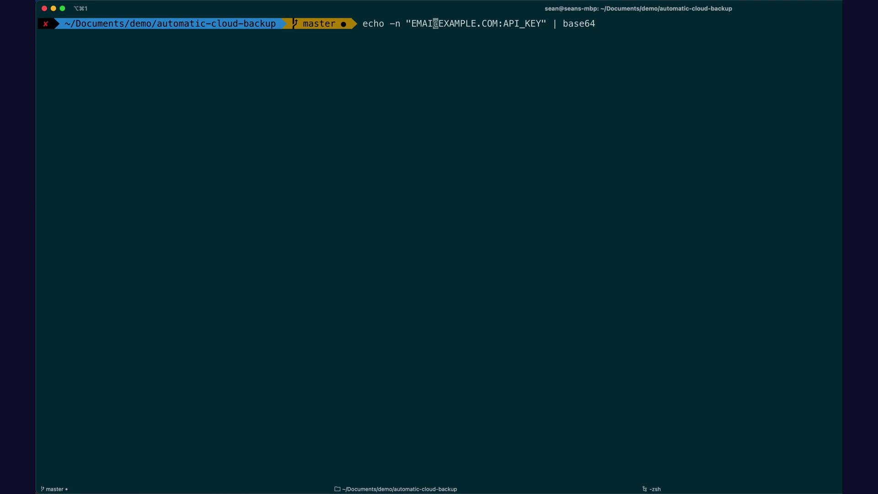
pyautogui.press('BackSpace')
pyautogui.press('BackSpace')
pyautogui.press('BackSpace')
pyautogui.press('BackSpace')
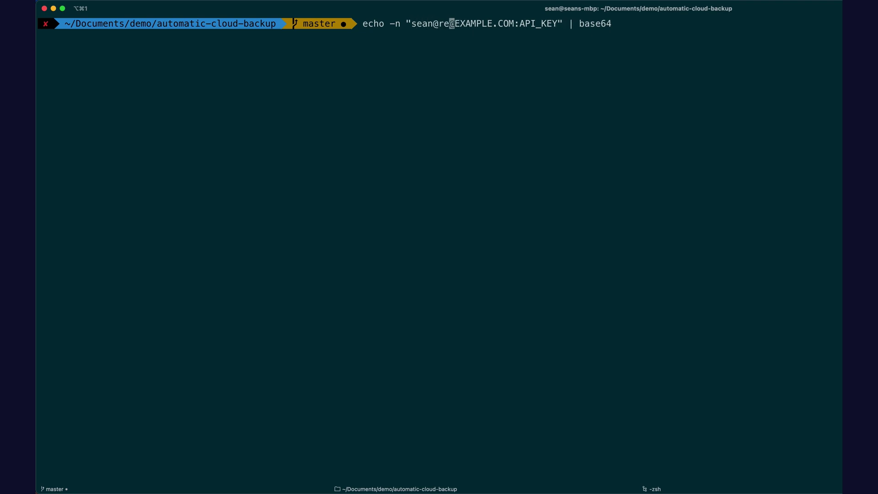
pyautogui.press('Right')
pyautogui.press('Right')
pyautogui.press('Right')
pyautogui.press('Right')
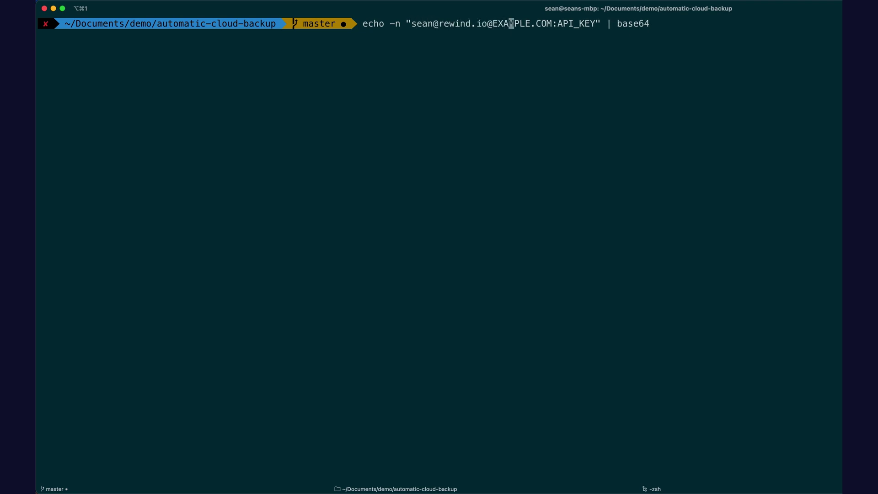
pyautogui.press('Right')
pyautogui.press('Right')
pyautogui.press('Right')
pyautogui.press('Right')
pyautogui.press('Right')
pyautogui.press('Right')
pyautogui.press('Right')
pyautogui.press('Right')
pyautogui.press('BackSpace')
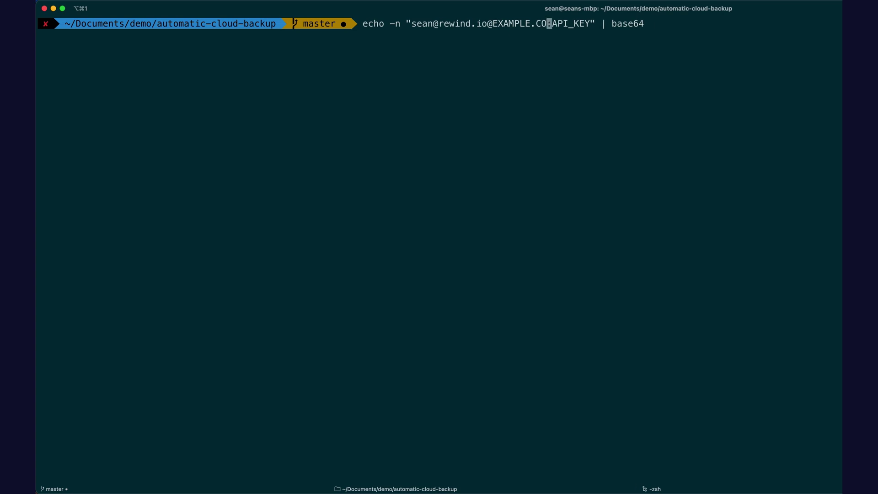
pyautogui.press('BackSpace')
pyautogui.press('BackSpace')
pyautogui.press('BackSpace')
pyautogui.press('BackSpace')
pyautogui.press('BackSpace')
pyautogui.press('BackSpace')
pyautogui.press('BackSpace')
pyautogui.press('BackSpace')
pyautogui.press('BackSpace')
pyautogui.press('BackSpace')
pyautogui.press('BackSpace')
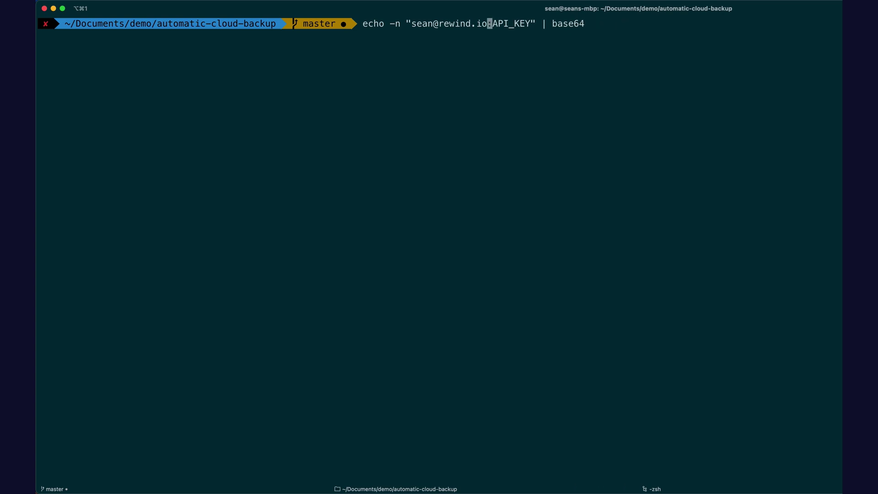
# Step: Replace API_KEY with the pasted token and run it to get the base64 credential
pyautogui.press('Right')
pyautogui.press('Right')
pyautogui.press('Right')
pyautogui.press('Right')
pyautogui.press('Right')
pyautogui.press('Right')
pyautogui.press('Right')
pyautogui.press('Right')
pyautogui.press('BackSpace')
pyautogui.press('BackSpace')
pyautogui.press('BackSpace')
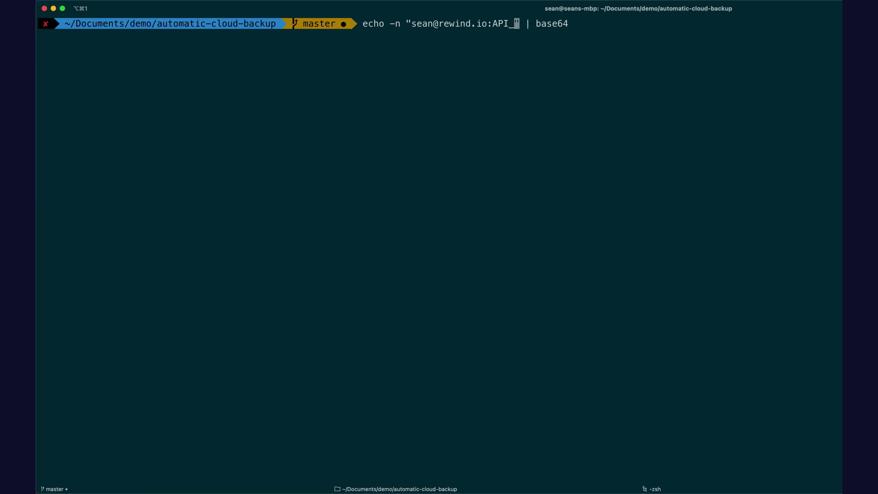
pyautogui.press('BackSpace')
pyautogui.press('BackSpace')
pyautogui.press('BackSpace')
pyautogui.press('BackSpace')
pyautogui.press('super+v')
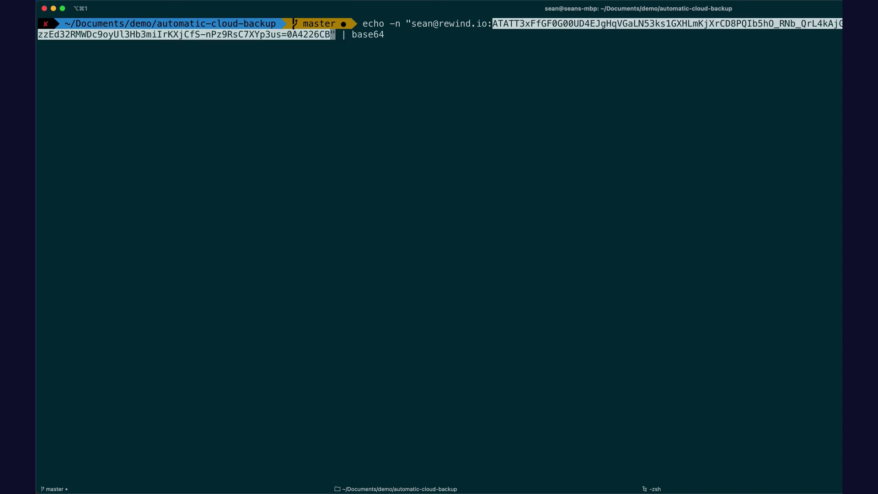
pyautogui.press('Return')
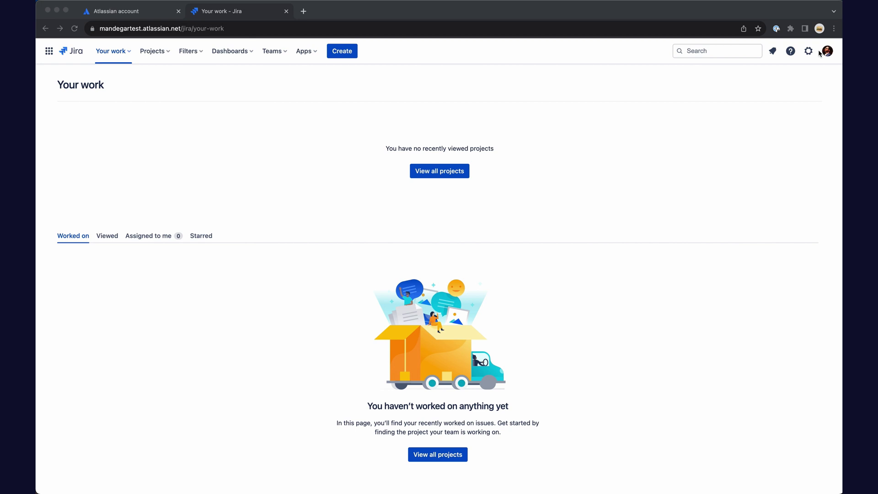
# Step: Go to Global automation in Jira's System settings
pyautogui.click(812, 52)
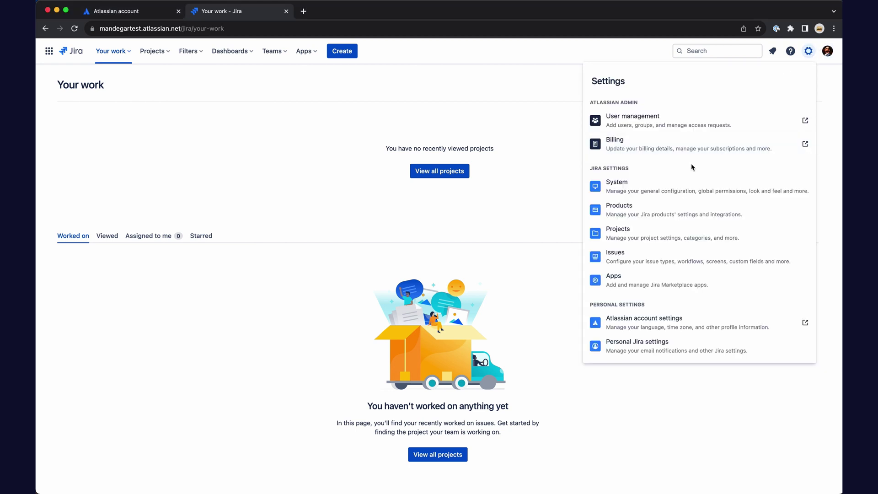
pyautogui.click(631, 187)
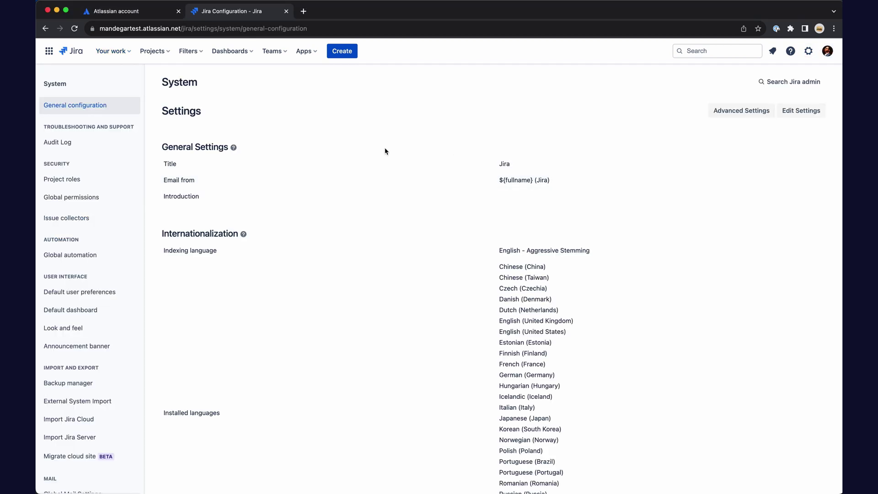
pyautogui.click(63, 259)
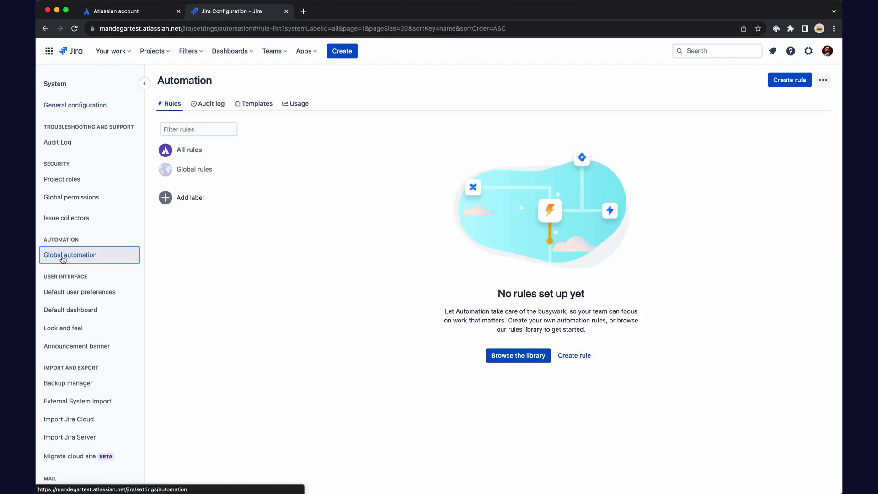
# Step: Create a rule with a Scheduled trigger using CRON expression 0 0 9 ? * 1,4
pyautogui.click(784, 83)
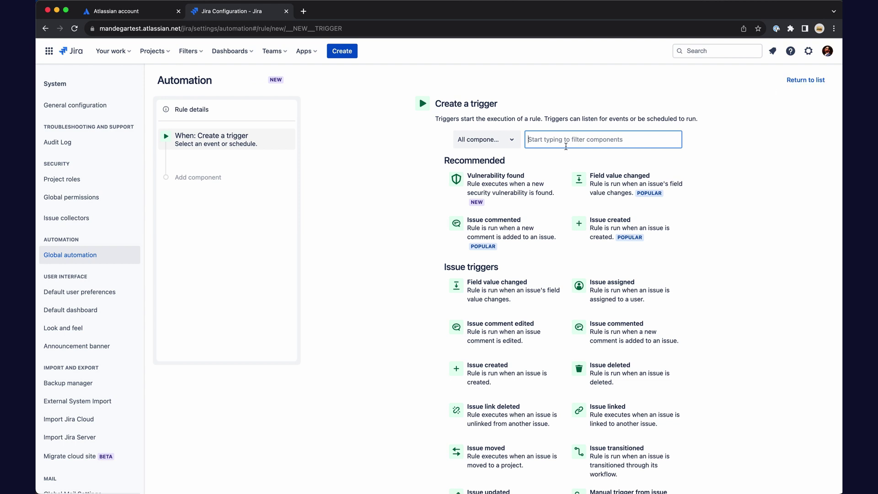
pyautogui.write('schedu')
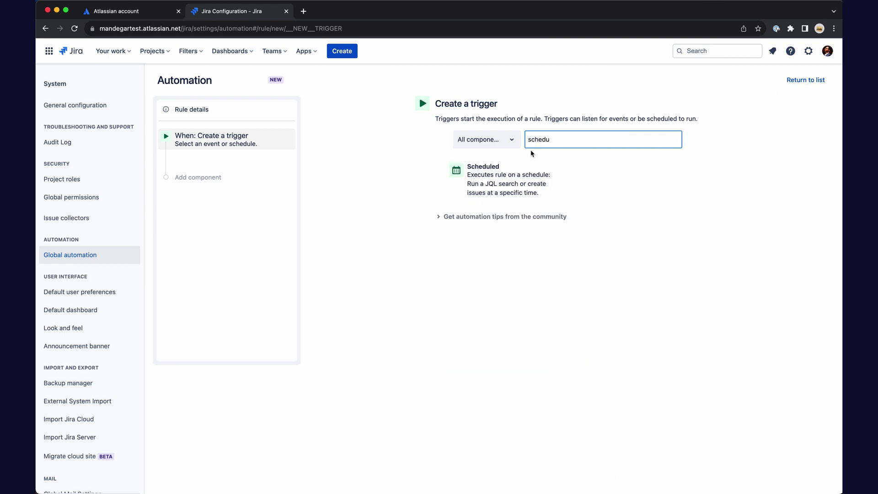
pyautogui.click(493, 178)
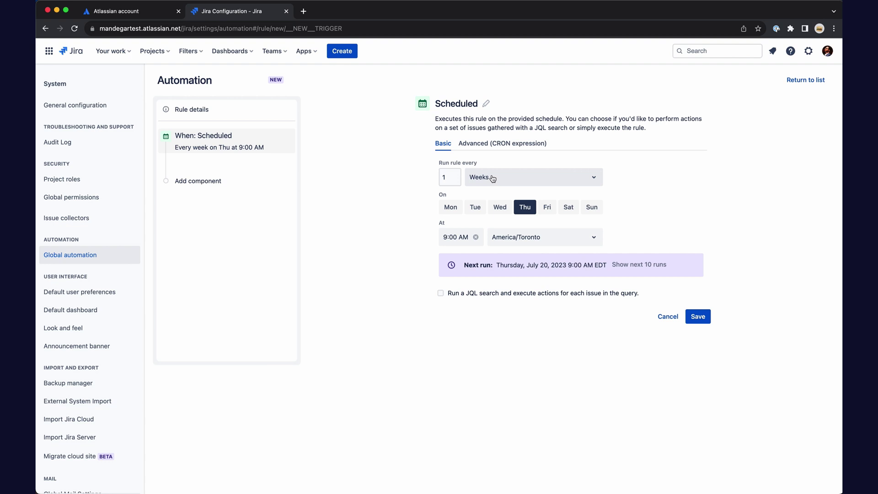
pyautogui.click(493, 143)
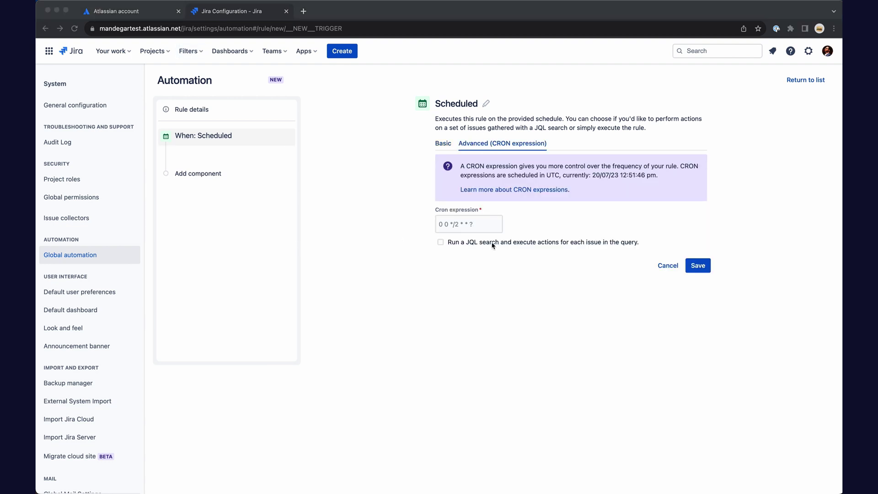
pyautogui.press('super+Tab')
pyautogui.press('super+v')
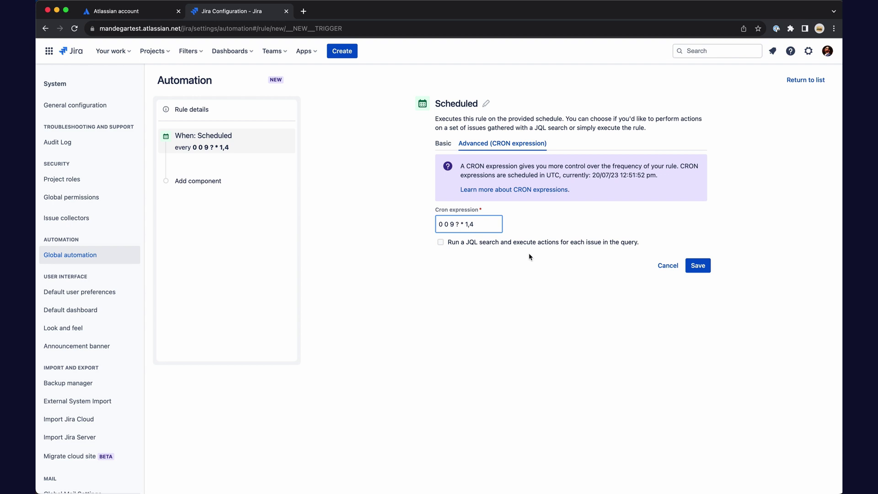
# Step: Save the trigger and add a Send web request action targeting the runbackup URL
pyautogui.click(704, 269)
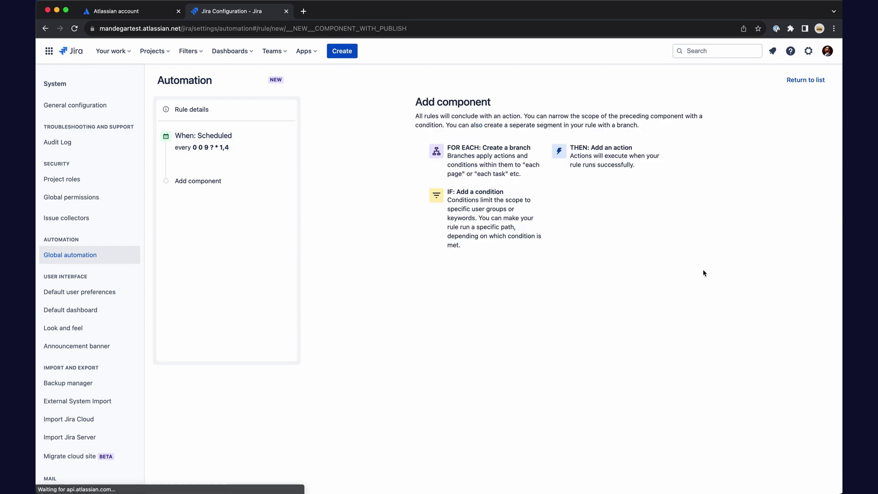
pyautogui.click(599, 175)
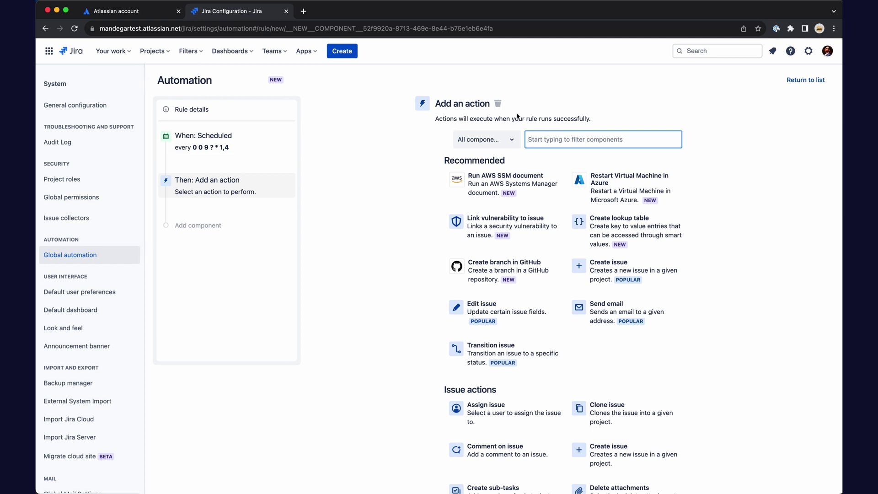
pyautogui.write('send web')
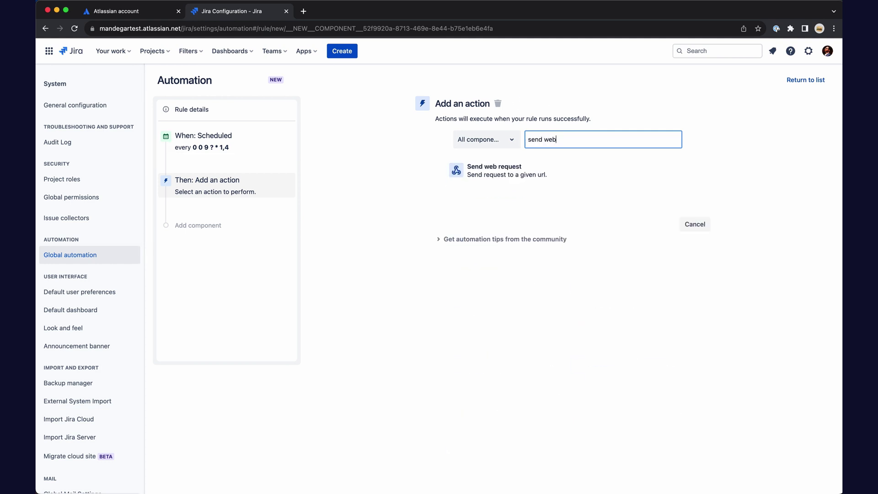
pyautogui.click(488, 183)
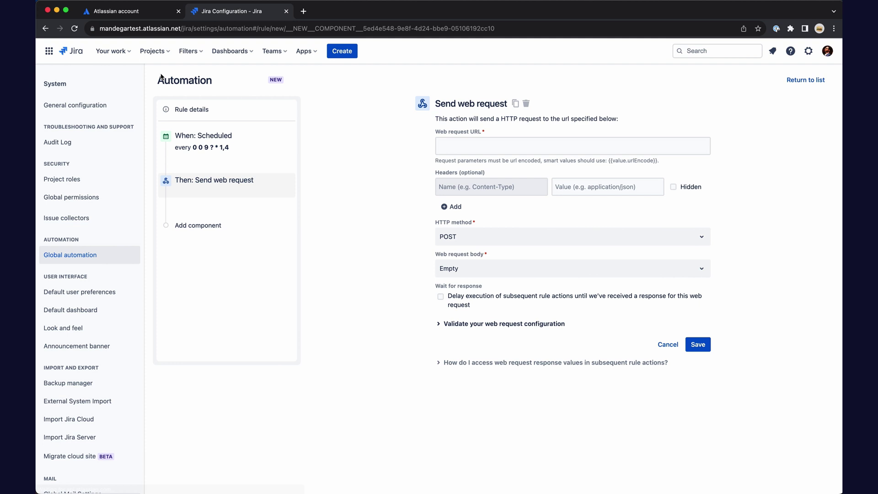
pyautogui.click(525, 146)
pyautogui.press('super+v')
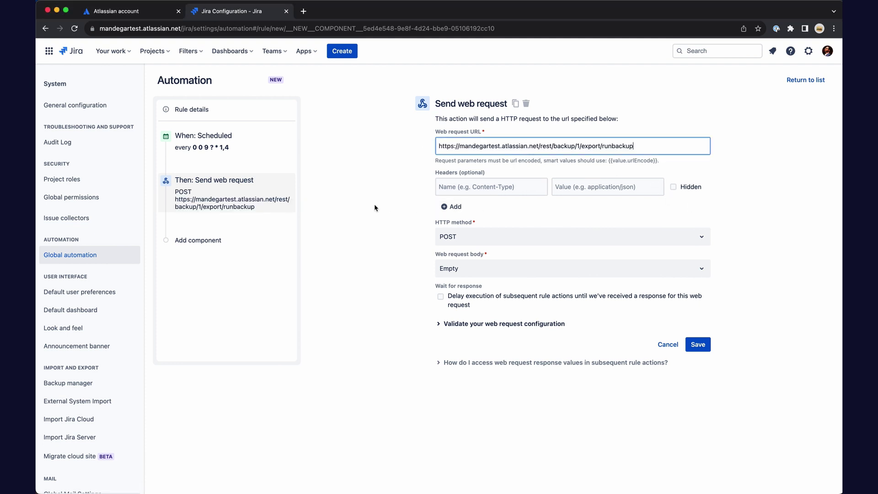
# Step: Add an Authorization header and a custom cbAttachments/exportToCloud JSON body, then save the action
pyautogui.press('Tab')
pyautogui.write('Aut')
pyautogui.press('Tab')
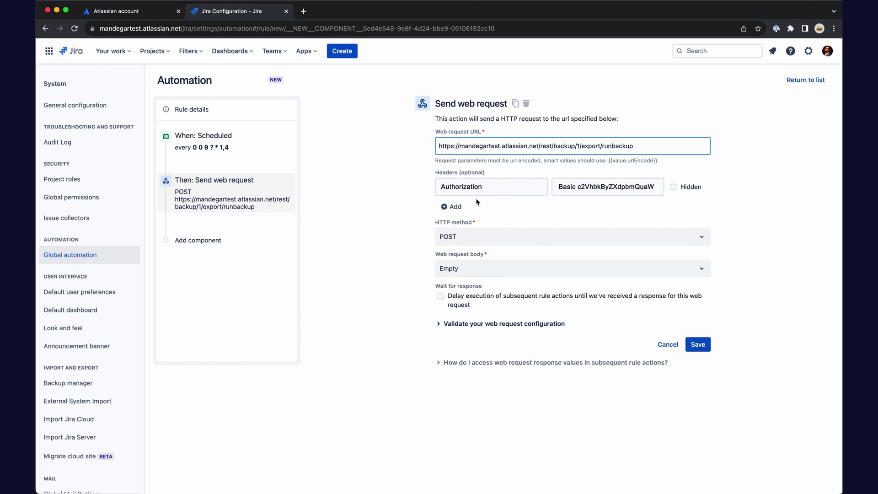
pyautogui.click(477, 270)
pyautogui.click(469, 320)
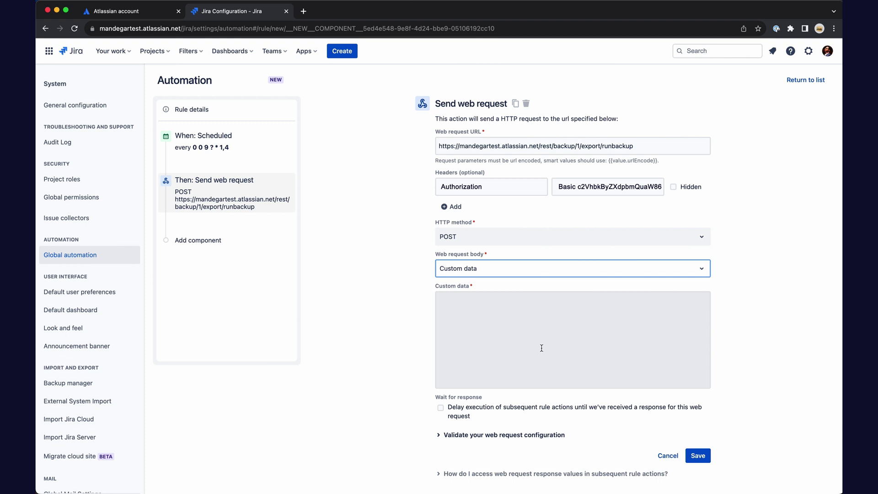
pyautogui.click(559, 356)
pyautogui.press('super+v')
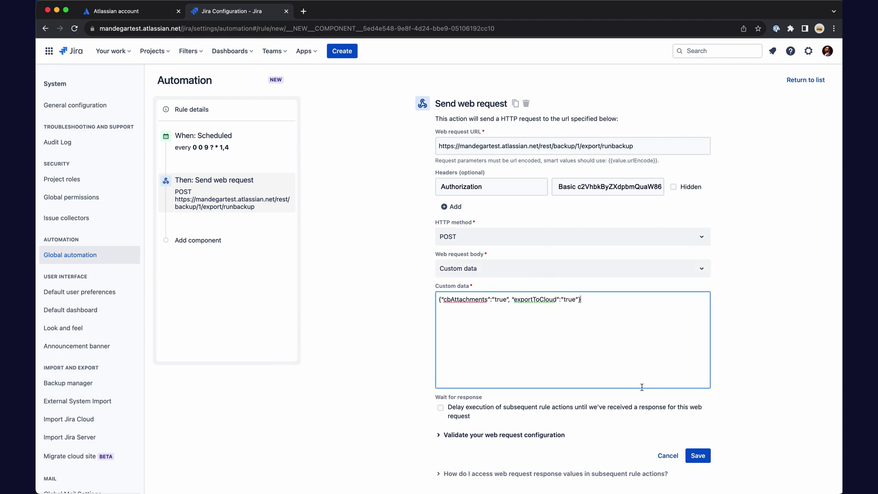
pyautogui.click(698, 456)
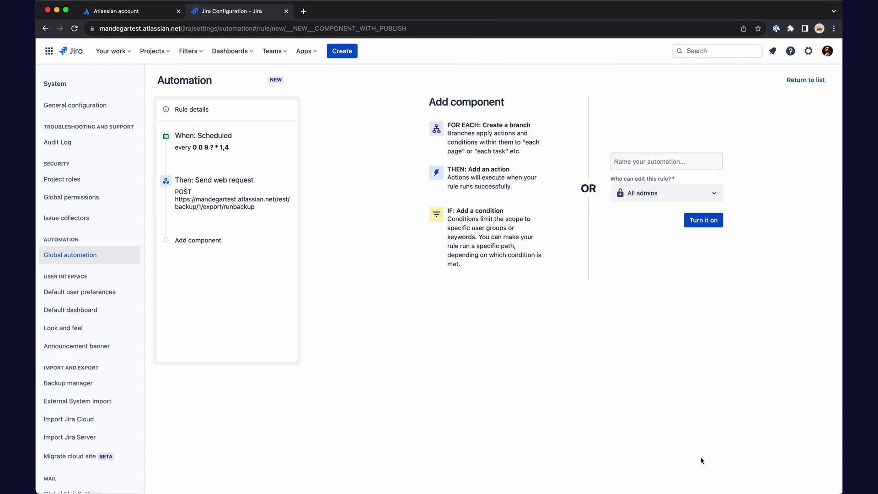
# Step: Add a Log action with the message *{{webhookResponse}}*
pyautogui.click(498, 178)
pyautogui.click(615, 138)
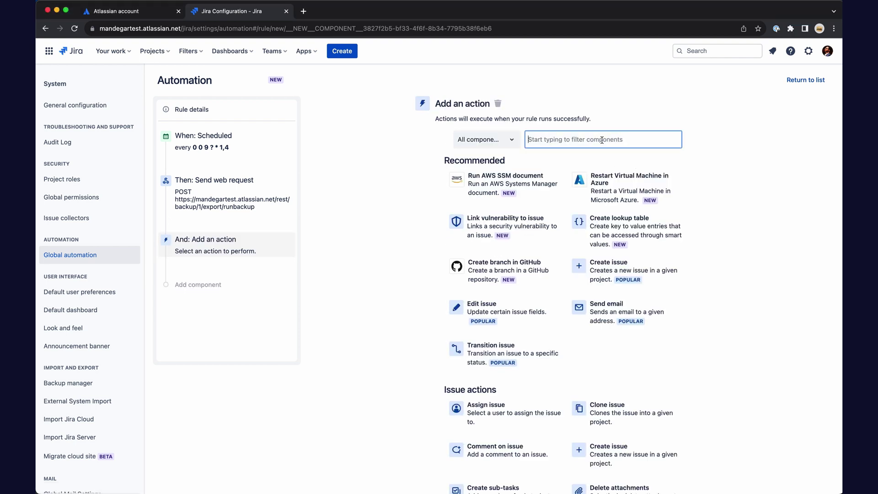
pyautogui.write('log act')
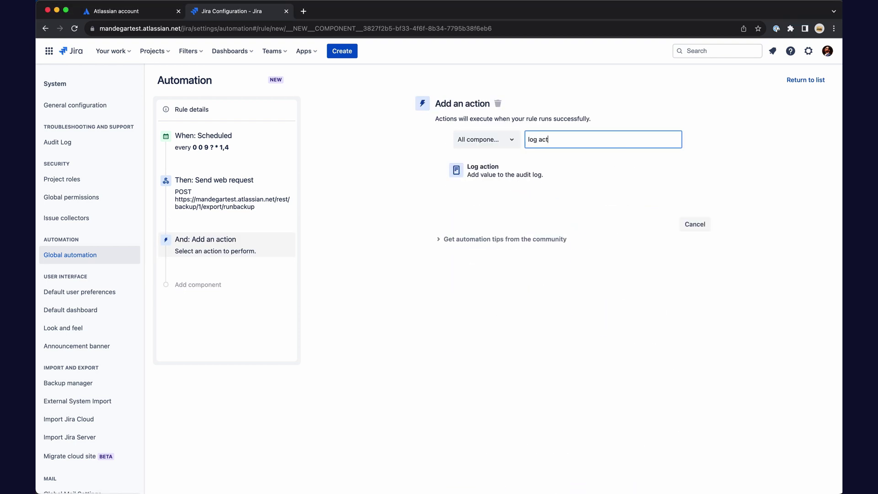
pyautogui.click(509, 176)
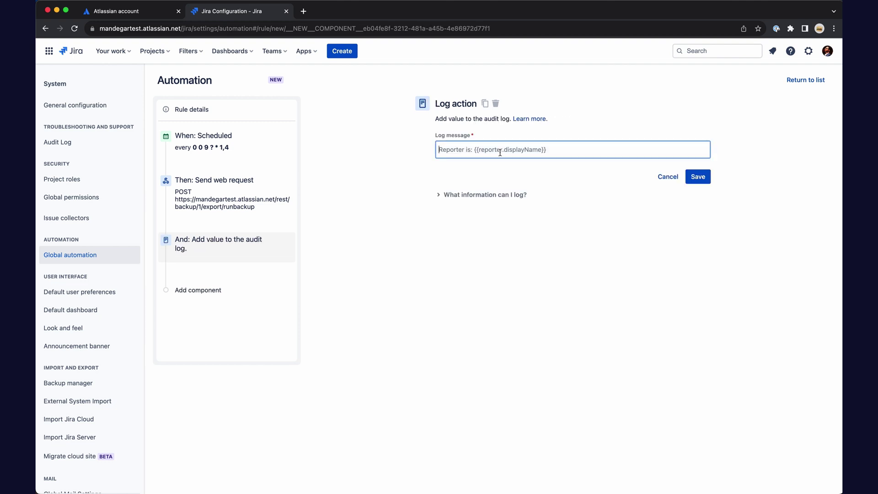
pyautogui.press('super+Tab')
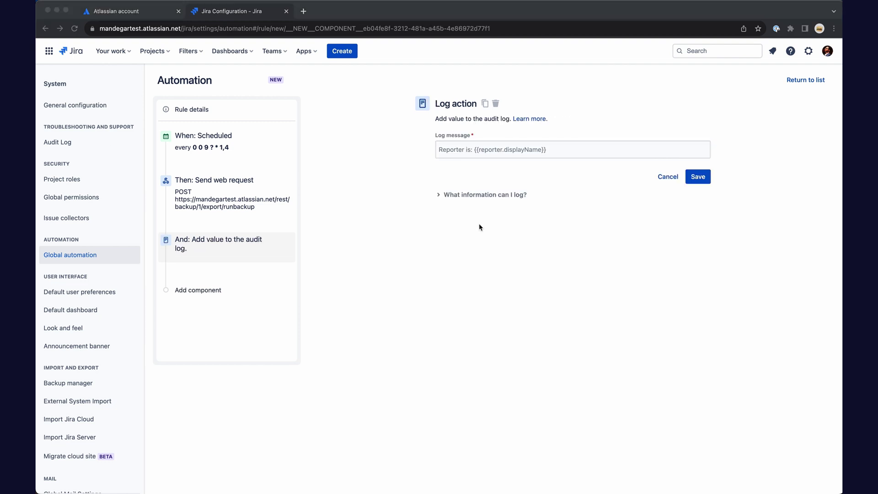
pyautogui.press('super+Tab')
pyautogui.write('*{{webhookResponse}}*')
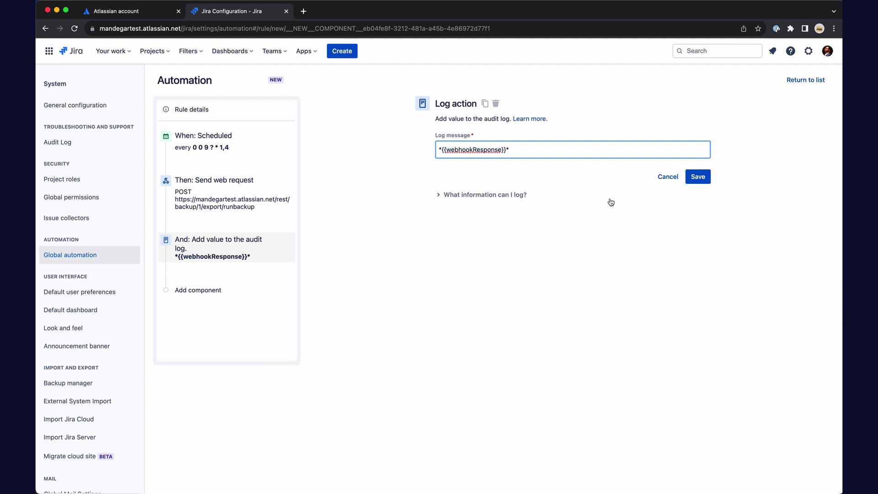
# Step: Save the automation rule under the name 'Backup'
pyautogui.click(704, 182)
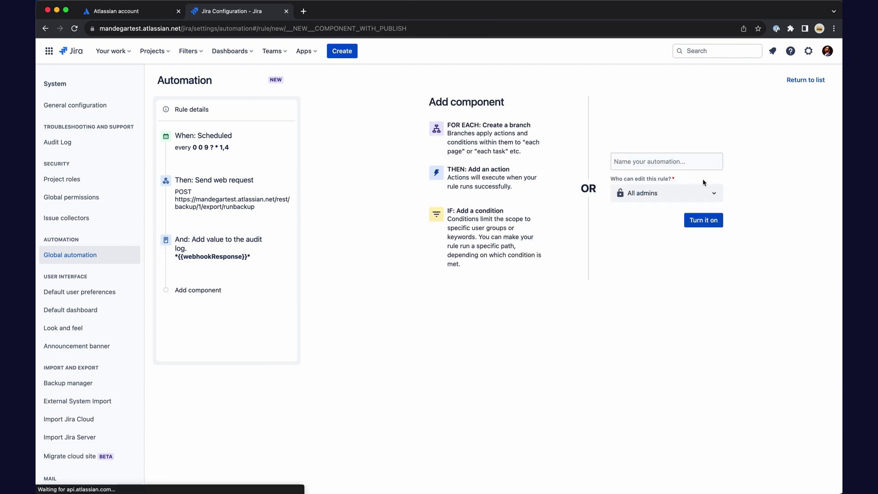
pyautogui.click(712, 161)
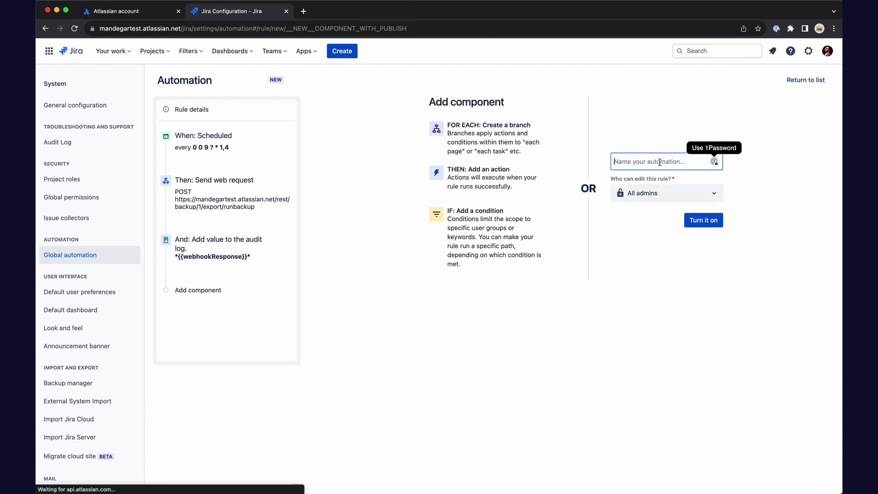
pyautogui.write('Backup')
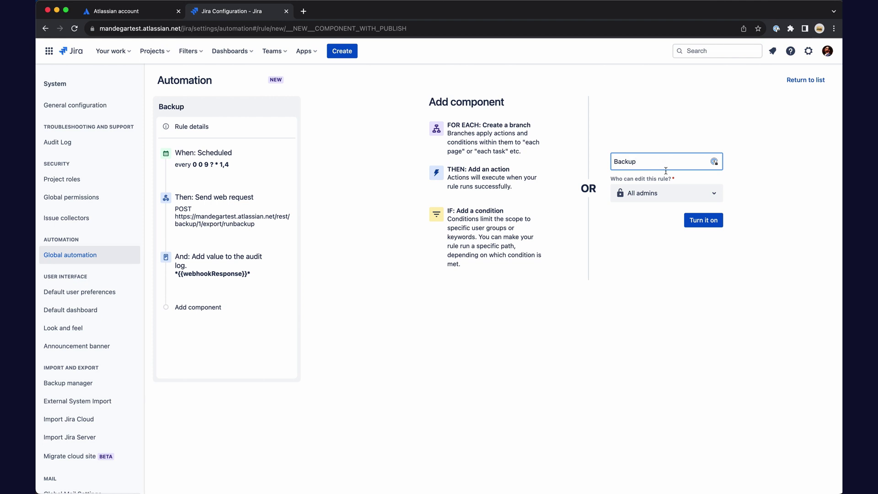
# Step: Enable the Backup rule, run it once, and check its run in the audit log
pyautogui.click(700, 226)
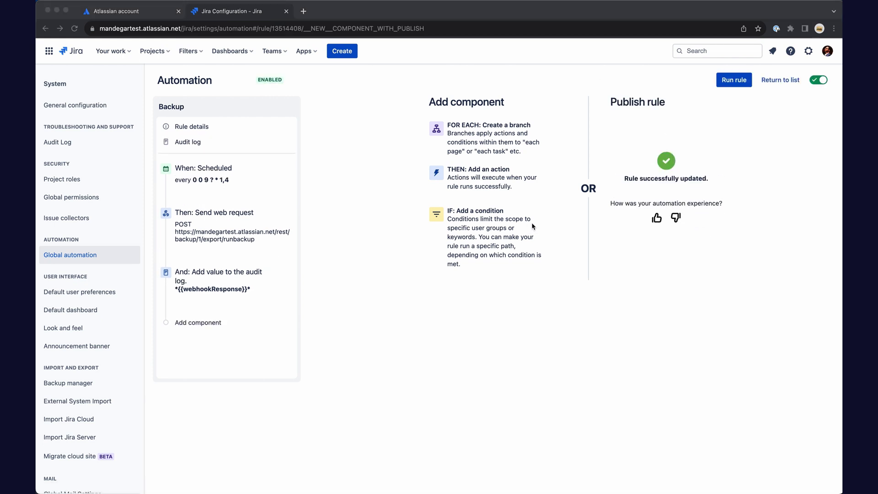
pyautogui.click(728, 84)
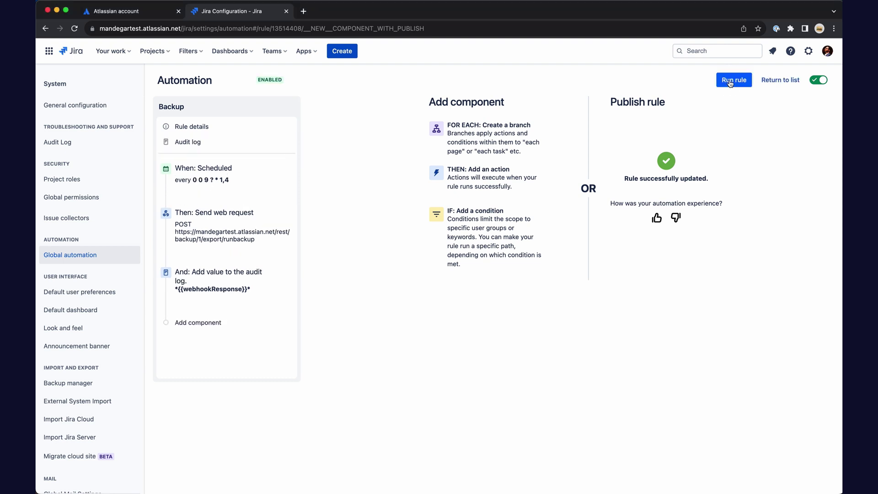
pyautogui.click(193, 142)
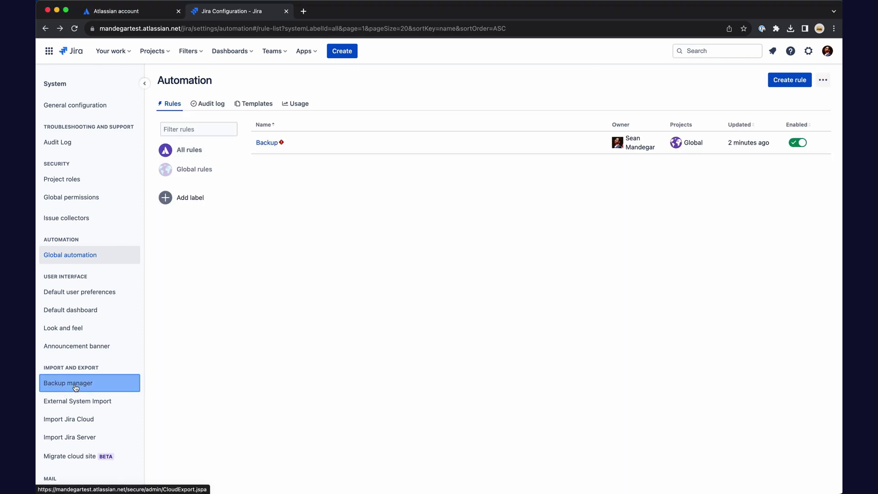
# Step: Download the latest cloud backup from the Backup manager as jira-export (2).zip
pyautogui.click(76, 384)
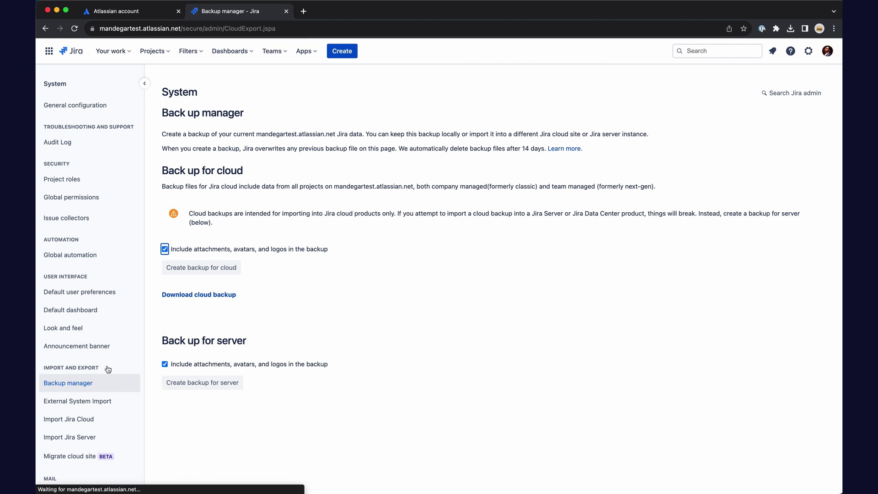
pyautogui.click(209, 295)
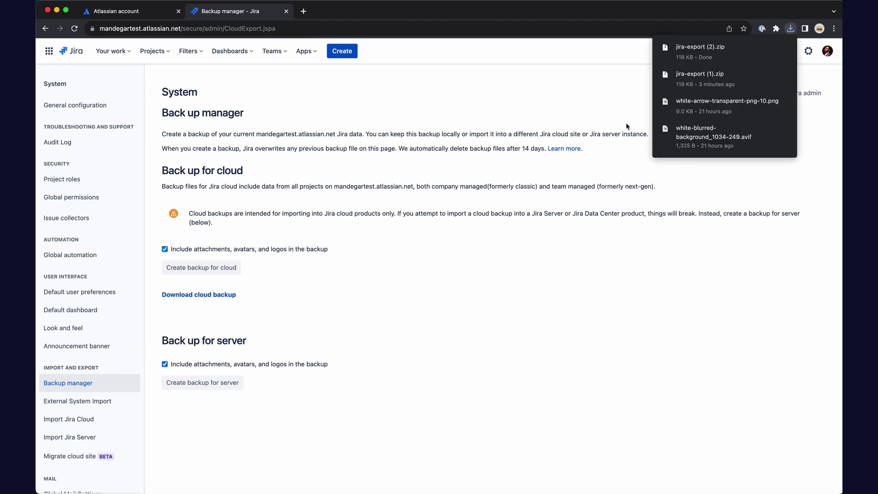
pyautogui.click(710, 58)
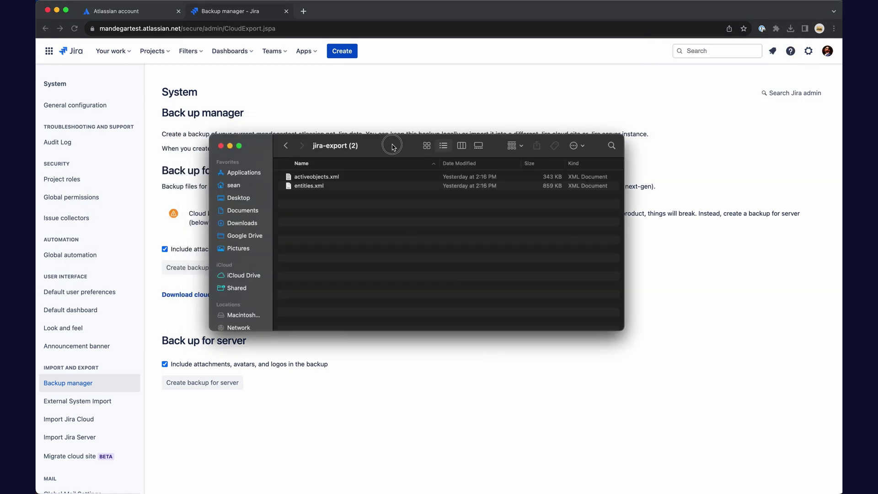
pyautogui.moveTo(382, 146); pyautogui.dragTo(419, 139)
pyautogui.click(347, 183)
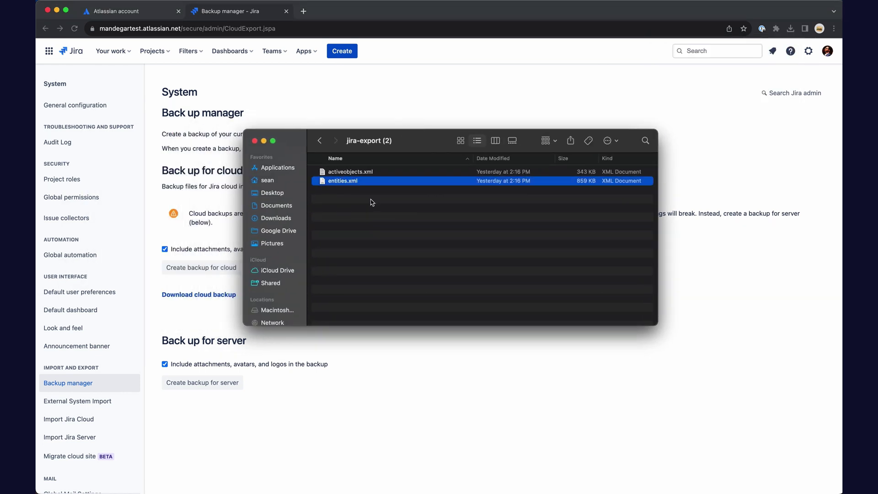
pyautogui.press('space')
pyautogui.press('space')
pyautogui.click(361, 172)
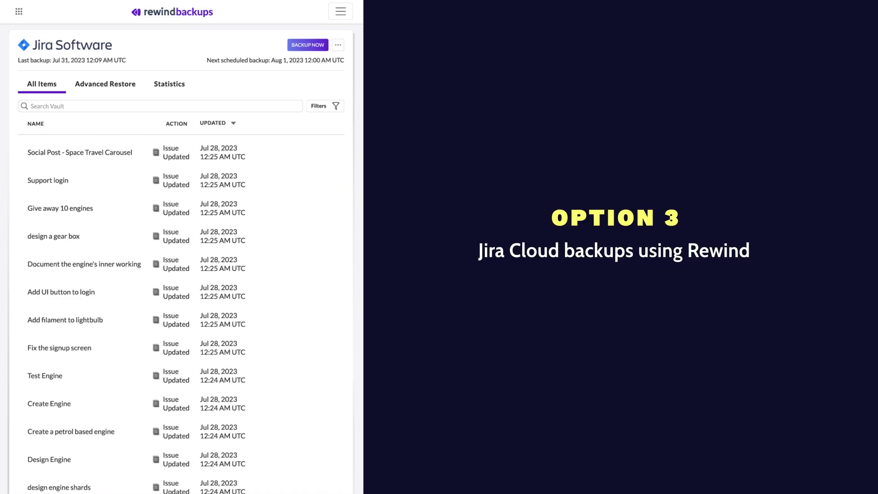
# Step: Scroll through the Jira Software vault's All Items list of Project Updated and Screen Added entries
pyautogui.scroll(-2, 181, 247)
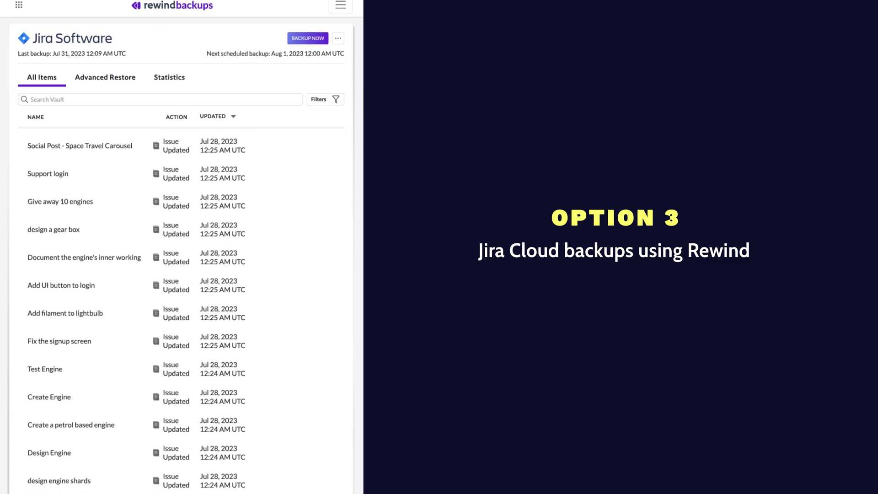
pyautogui.scroll(-3, 182, 247)
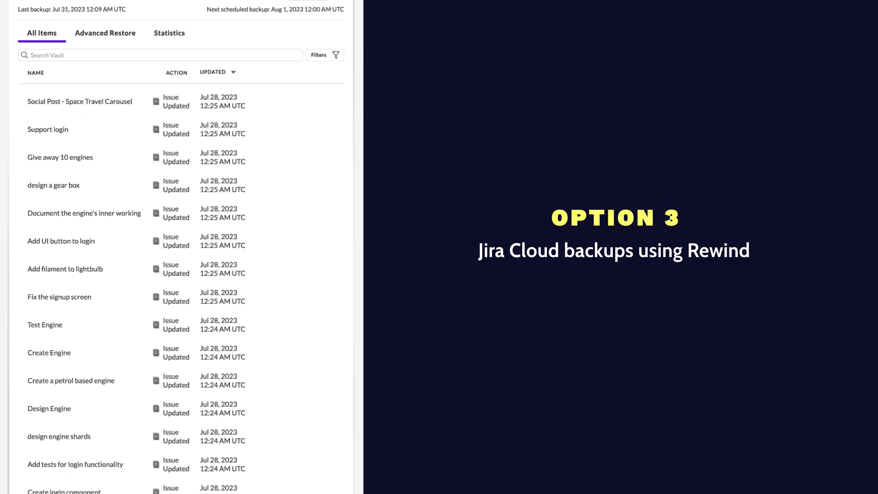
pyautogui.scroll(-2, 181, 247)
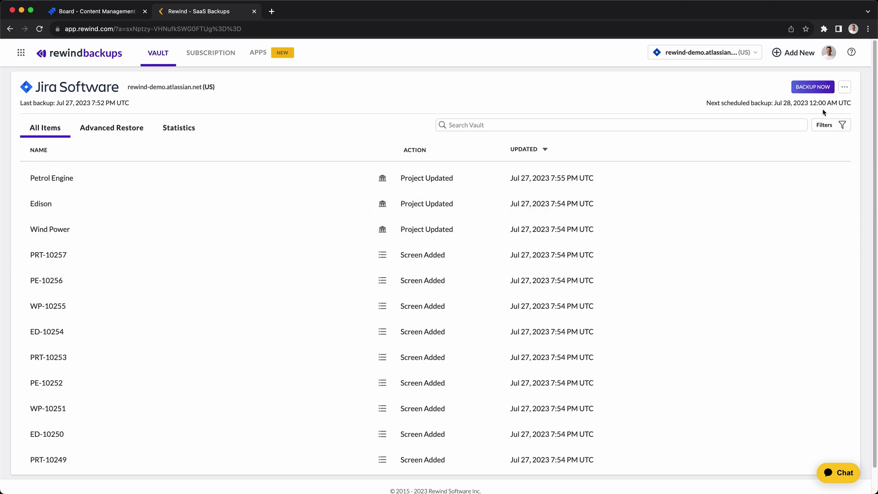
pyautogui.click(835, 127)
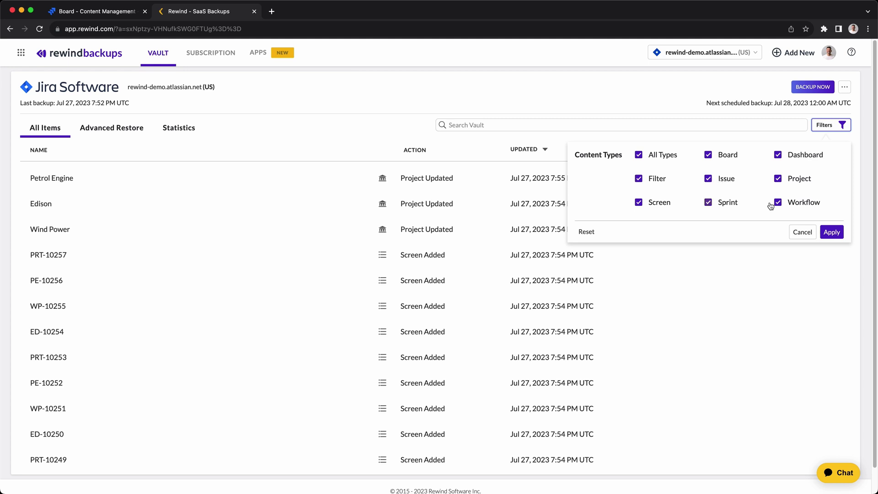
pyautogui.click(803, 232)
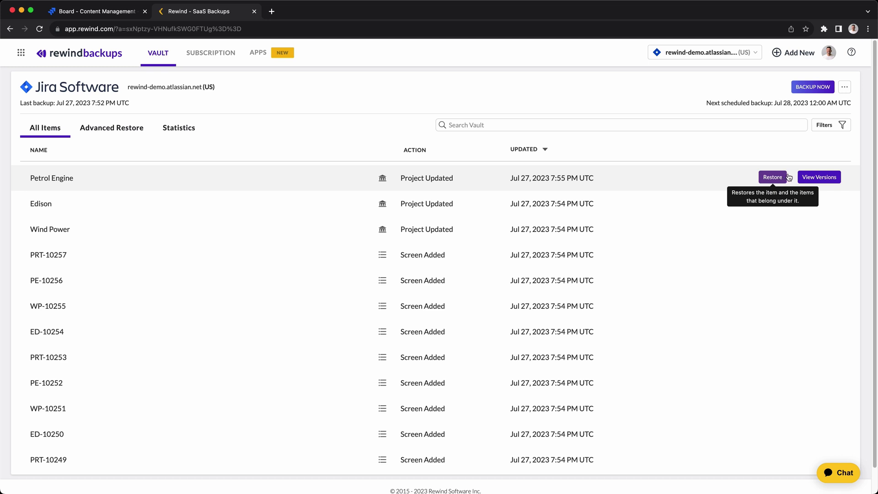
pyautogui.click(811, 178)
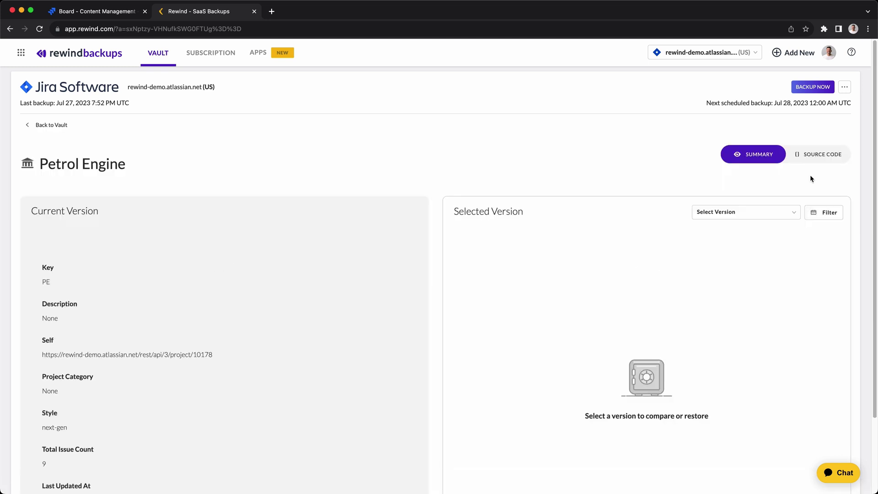
pyautogui.click(810, 167)
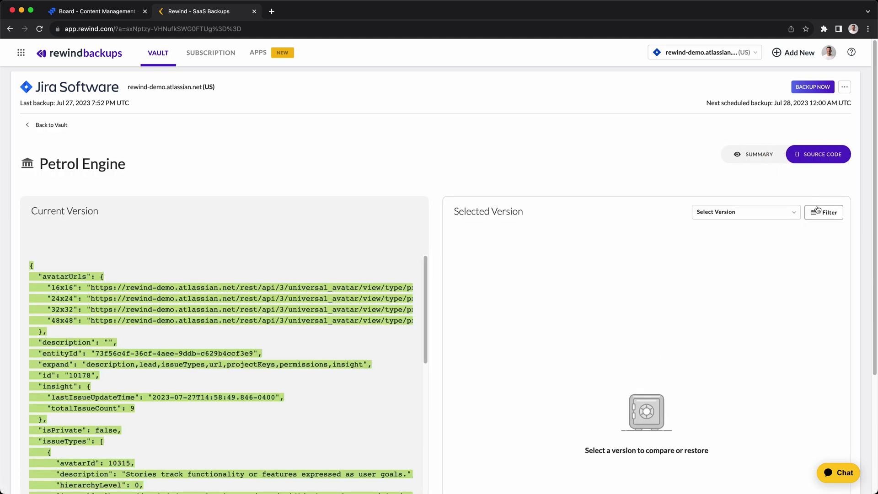
pyautogui.click(740, 215)
pyautogui.click(780, 253)
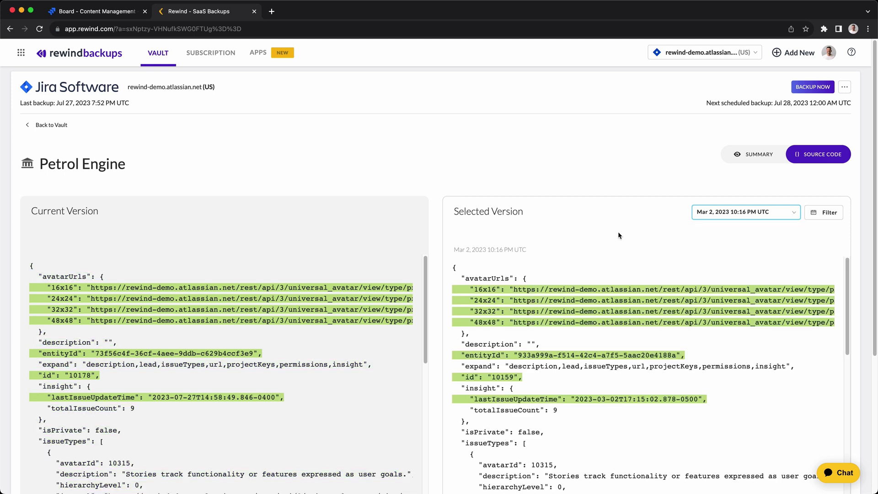
# Step: Run an Advanced Restore of the whole Jira instance to July 18, 2023, and confirm it
pyautogui.click(93, 57)
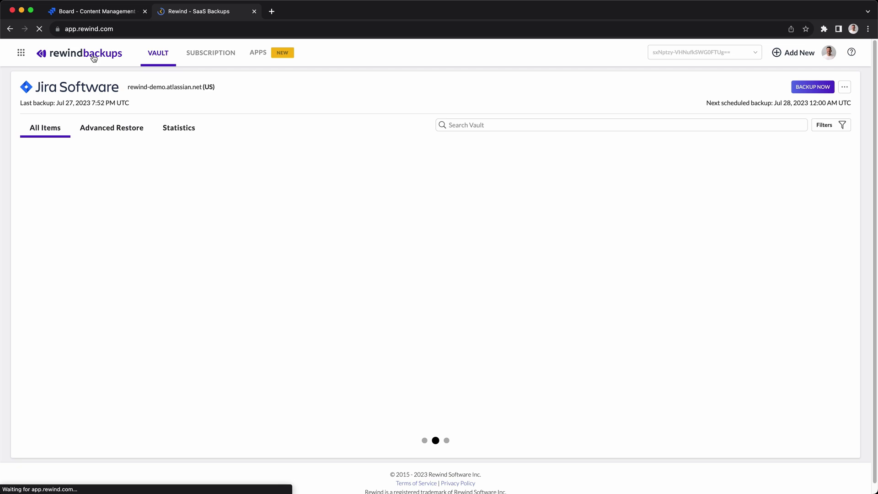
pyautogui.click(131, 127)
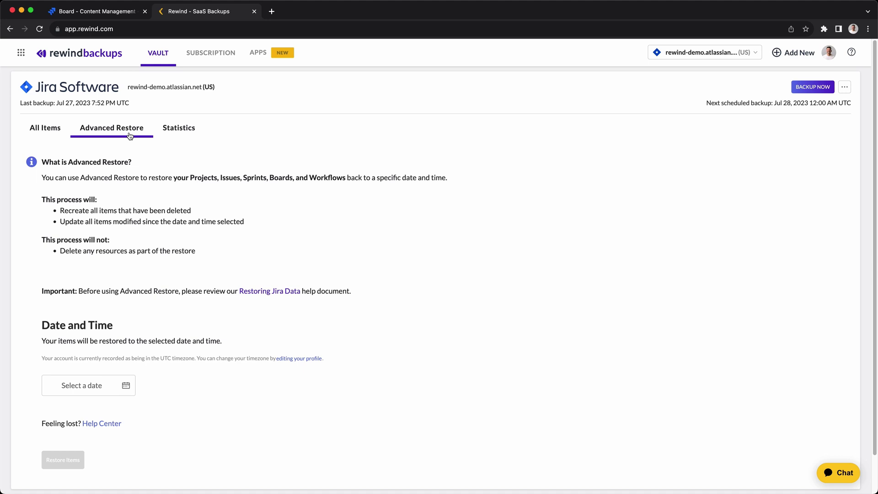
pyautogui.click(128, 388)
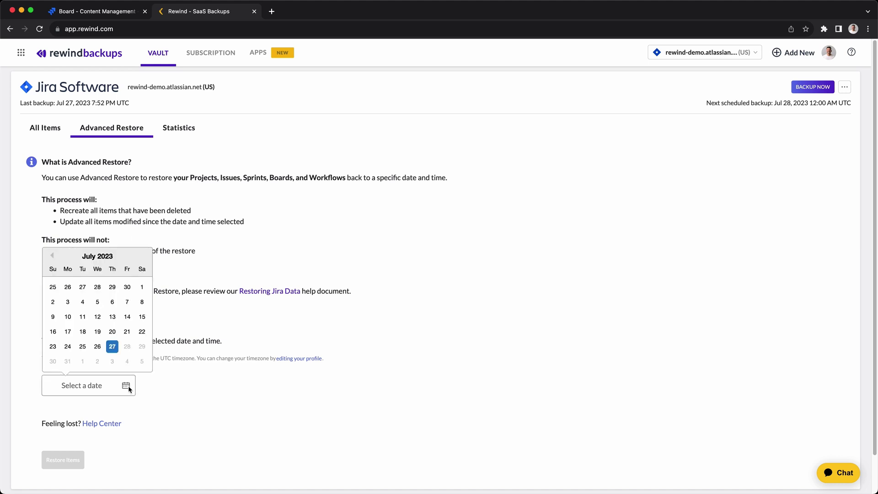
pyautogui.click(79, 335)
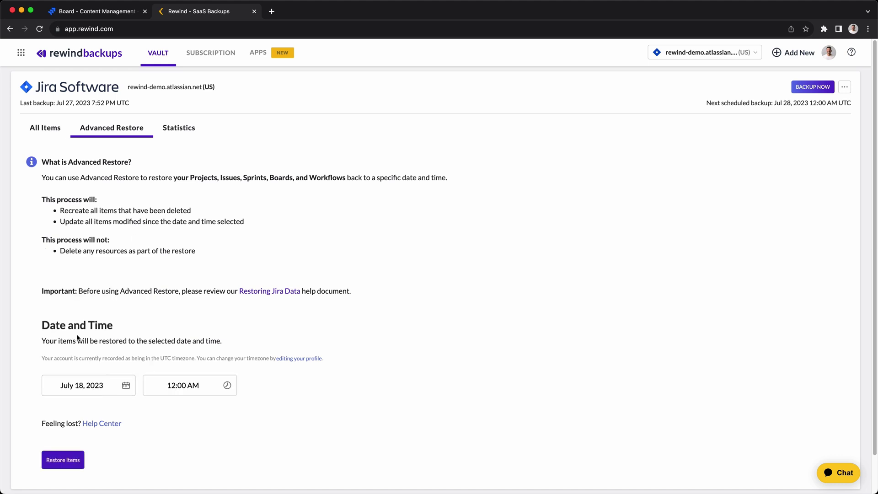
pyautogui.click(77, 461)
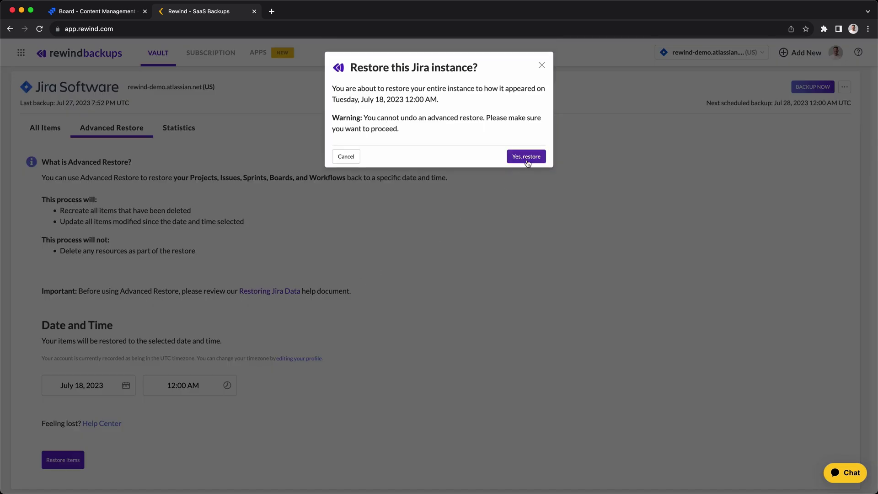
pyautogui.click(526, 156)
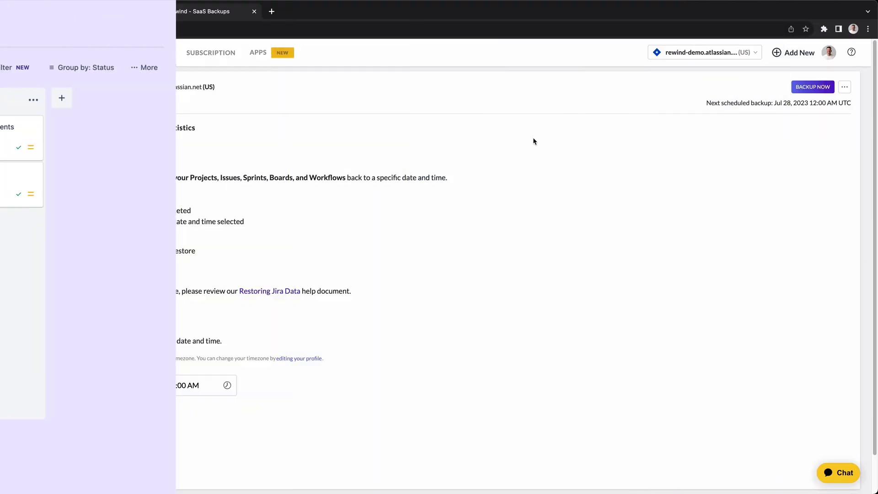
# Step: Review vault statistics, complete a Backup Now run, then show the connected backup accounts
pyautogui.click(178, 127)
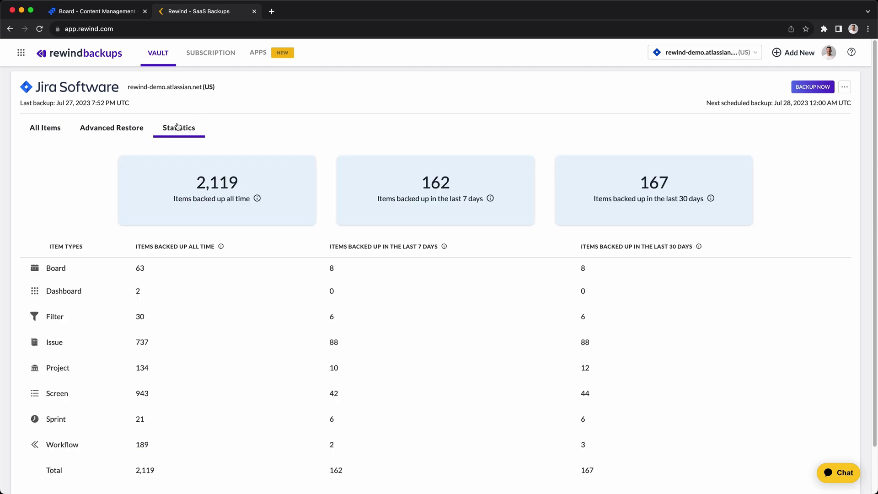
pyautogui.click(46, 128)
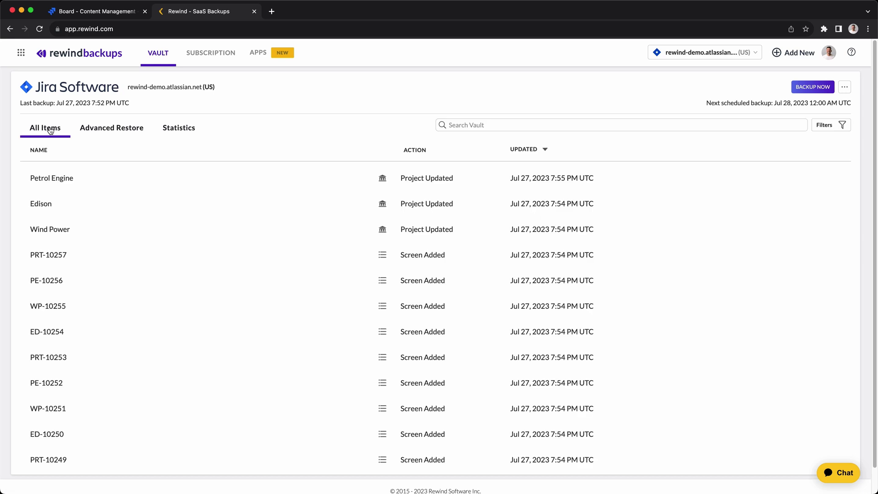
pyautogui.click(813, 88)
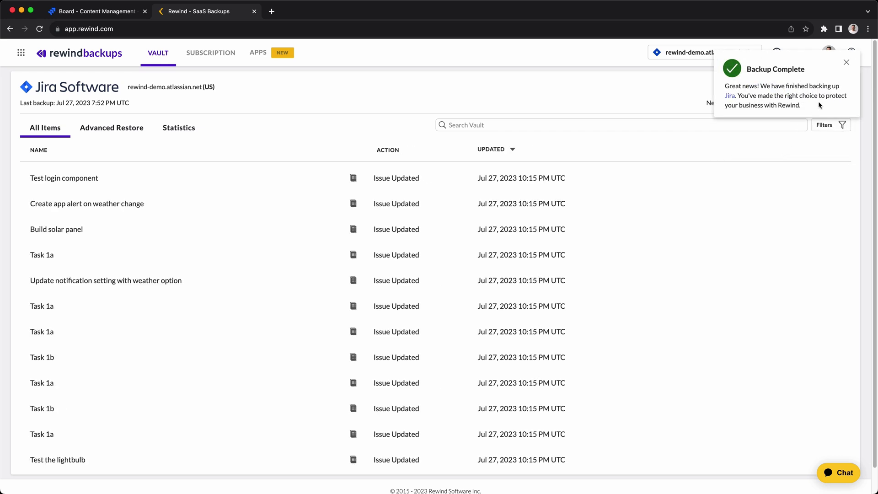
pyautogui.click(847, 64)
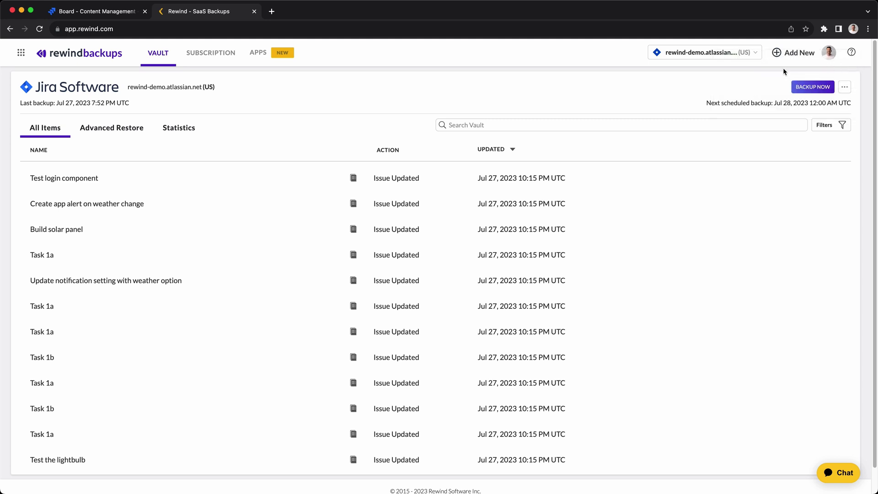
pyautogui.click(747, 60)
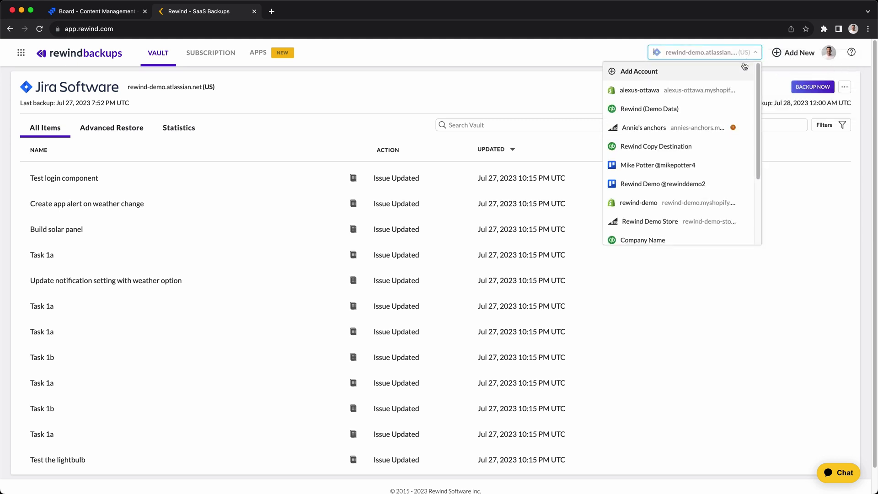